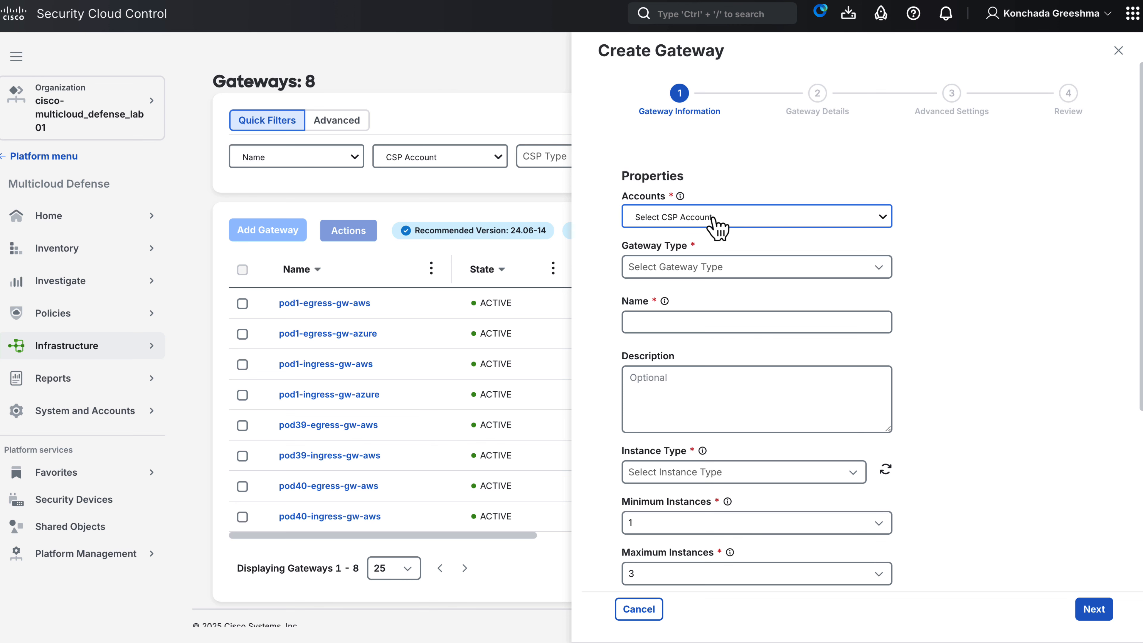
# Select the cisco-multicloud-defense-aws01 account and set the gateway type to FTDv Gateway.
pyautogui.click(718, 223)
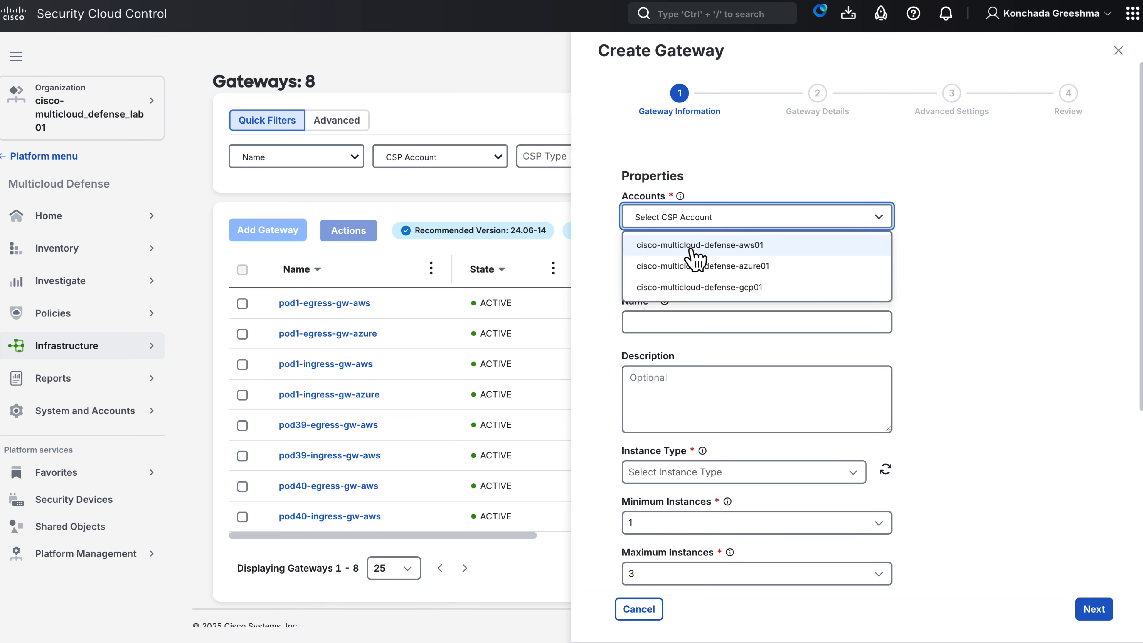
pyautogui.click(729, 248)
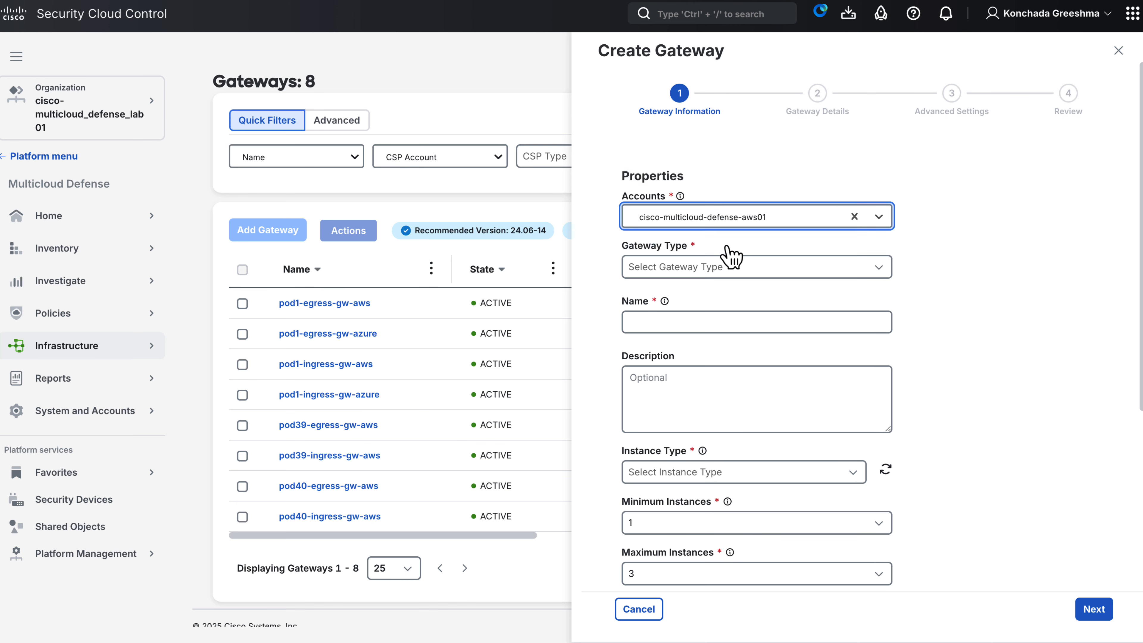
pyautogui.click(722, 267)
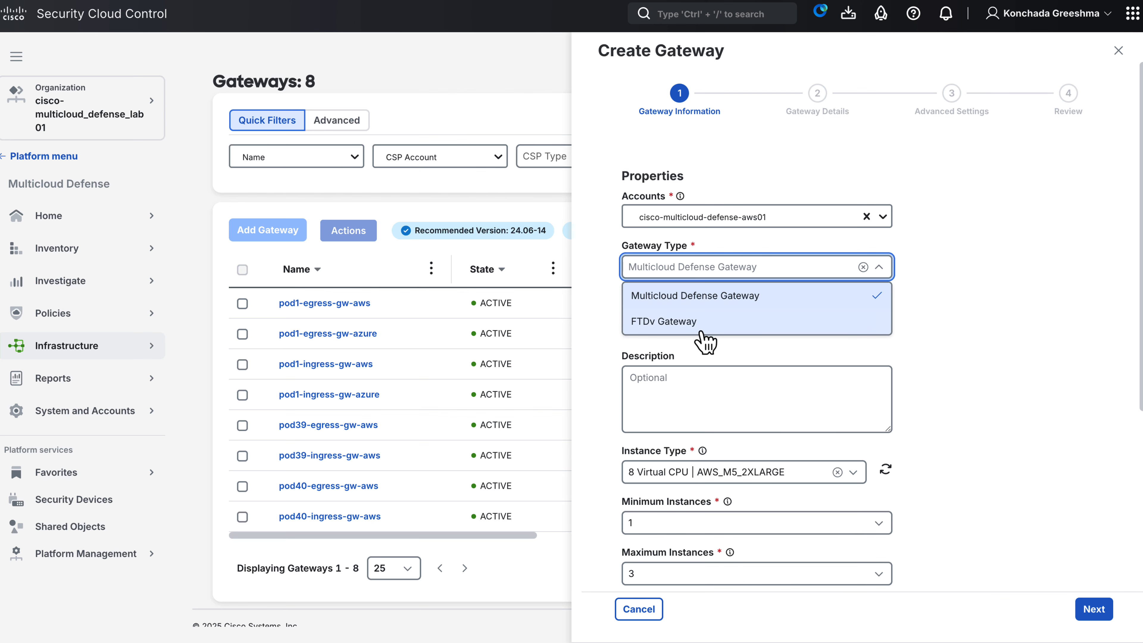
pyautogui.click(661, 324)
# Name the new gateway demo-ftdv01.
pyautogui.scroll(-2, 700, 373)
pyautogui.click(681, 266)
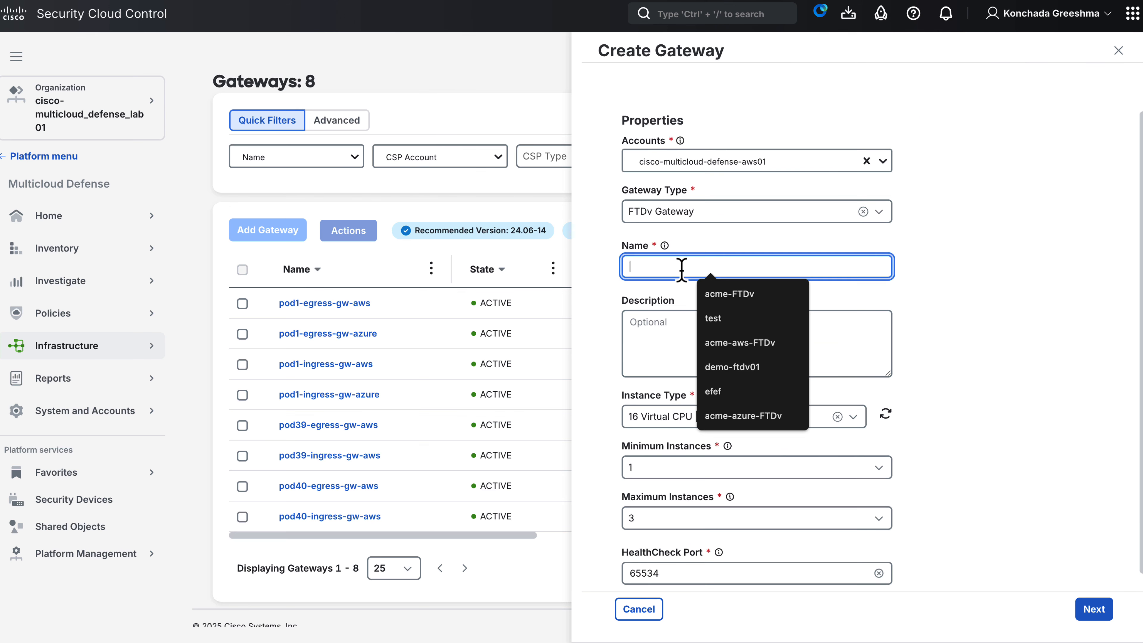
pyautogui.write('demo-ftdv01')
pyautogui.click(752, 295)
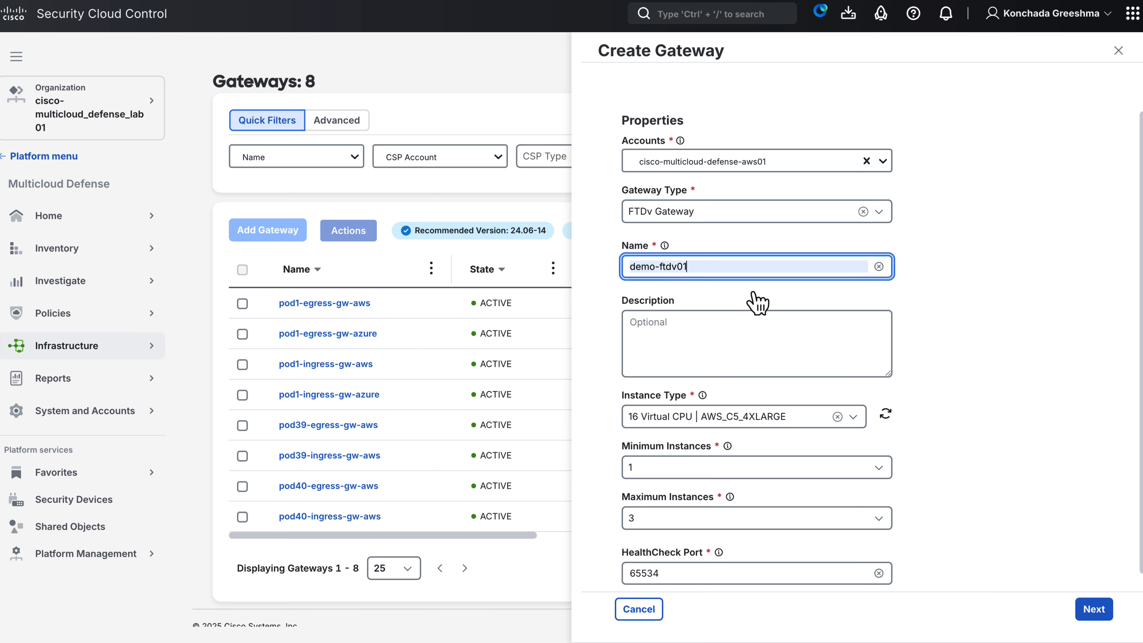
# Check the instance type choices, keep 16 Virtual CPU | AWS_C5_4XLARGE, and continue to the gateway details.
pyautogui.scroll(-1, 721, 405)
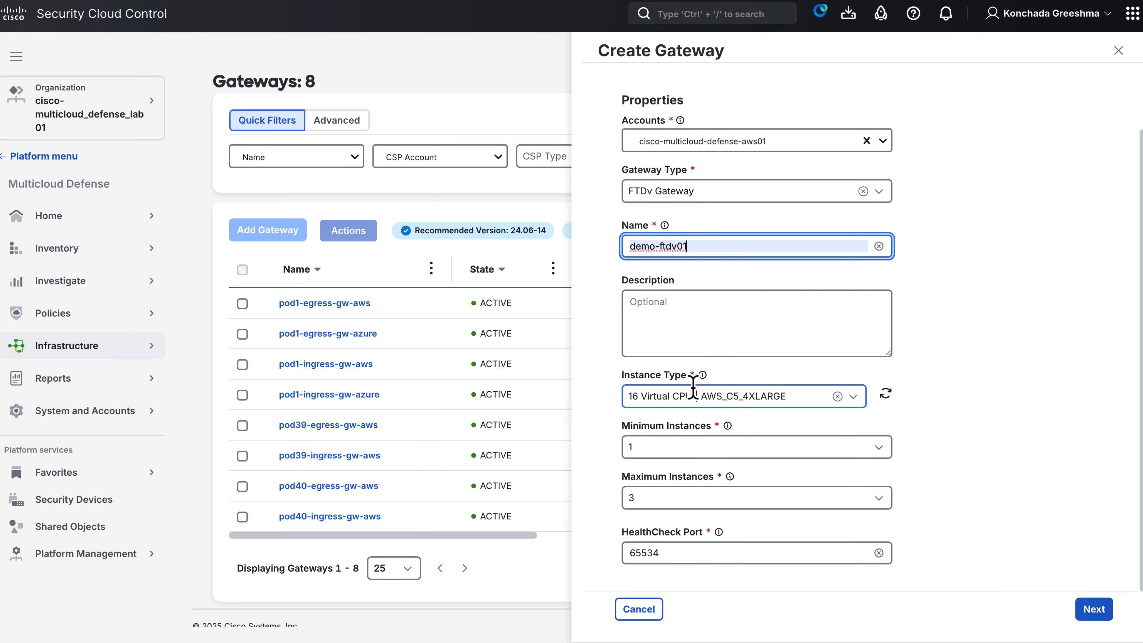
pyautogui.click(696, 398)
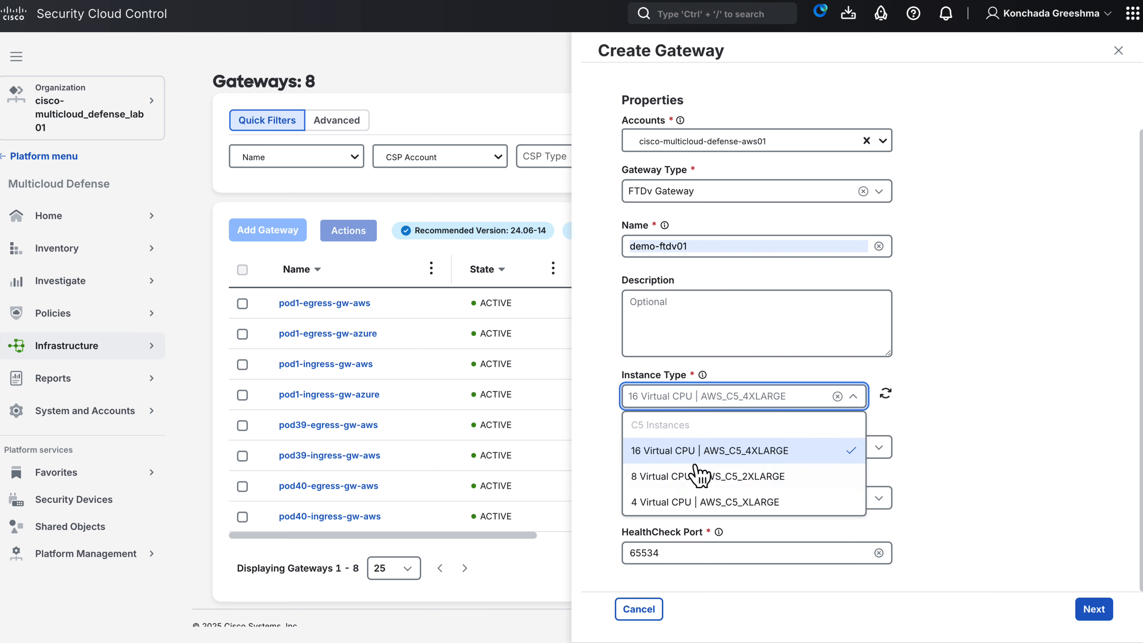
pyautogui.click(1069, 405)
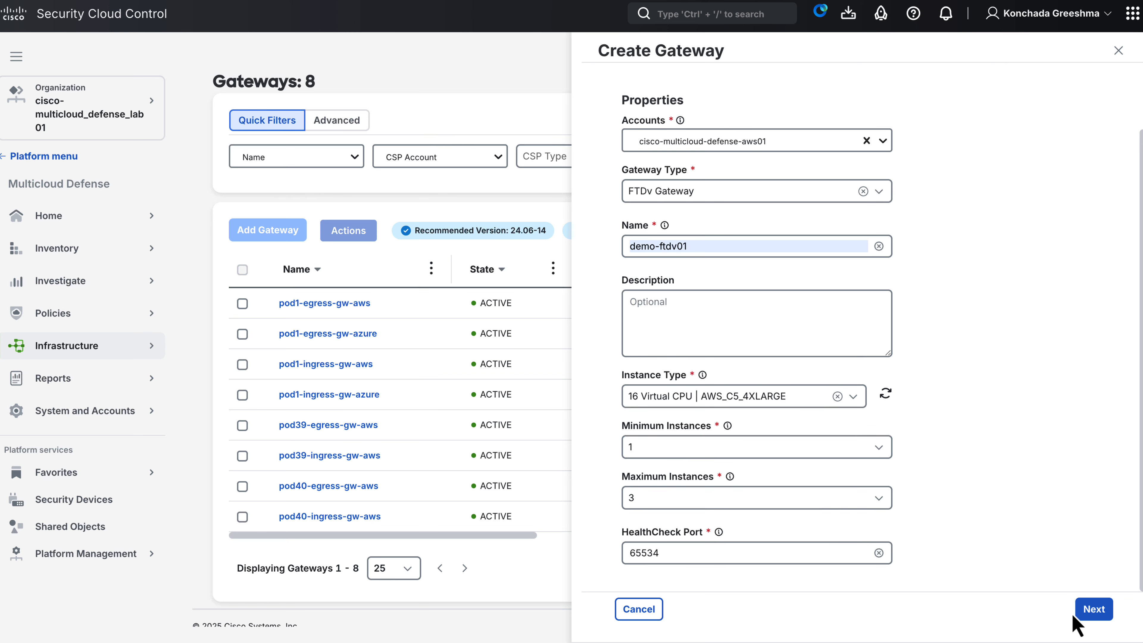
pyautogui.click(1092, 611)
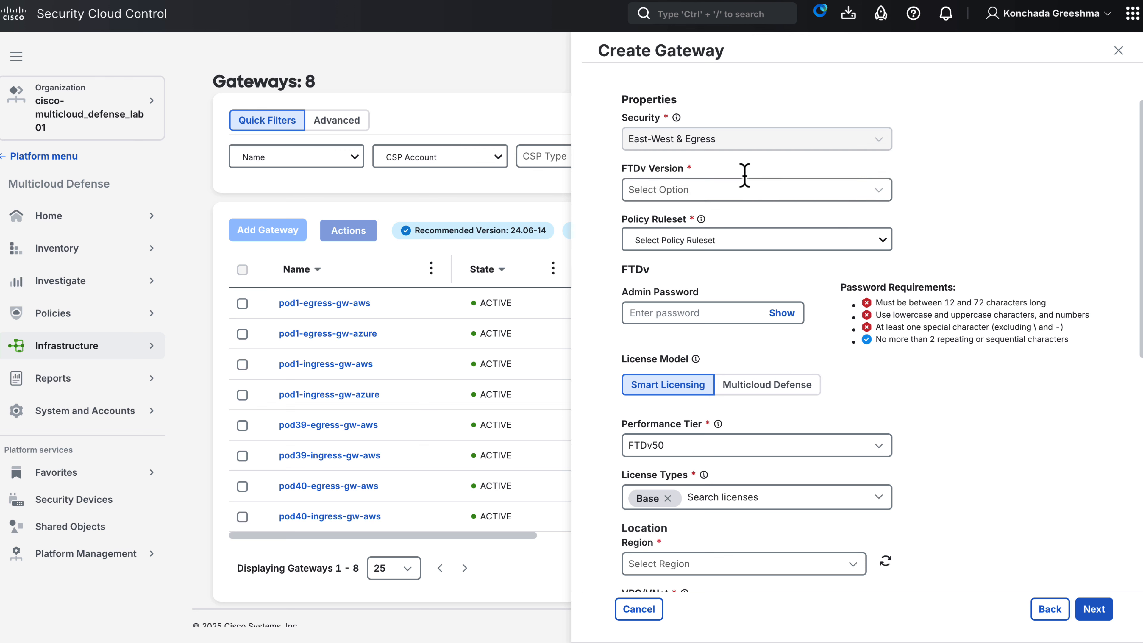
# Set the FTDv version to 7.6.0 and the policy ruleset to Default Access Control Policy.
pyautogui.click(735, 188)
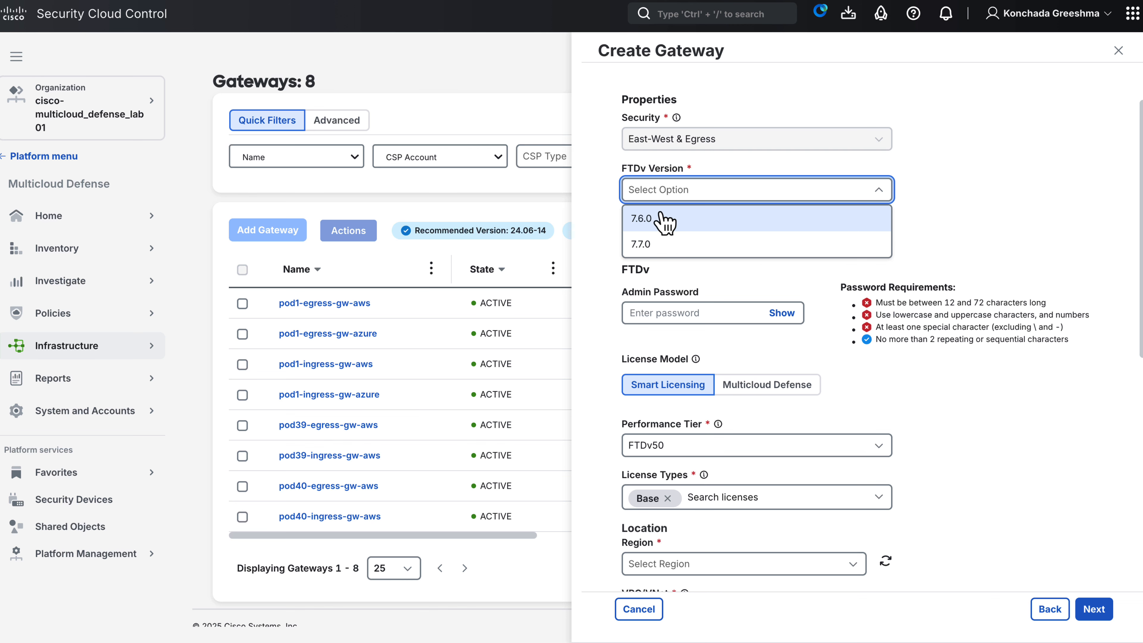
pyautogui.click(660, 221)
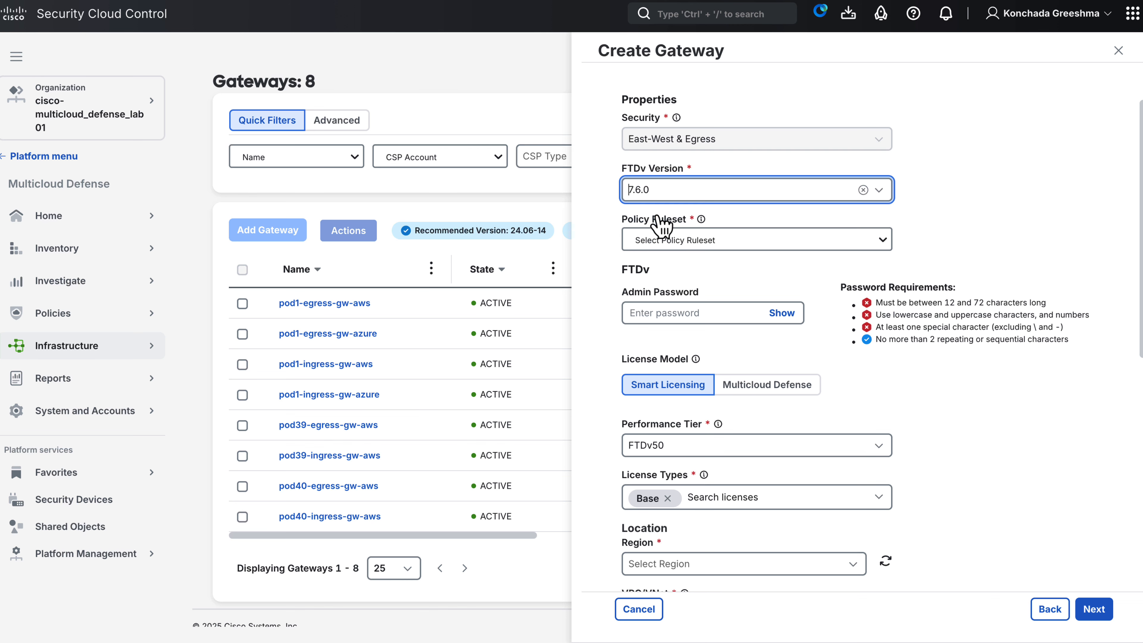
pyautogui.click(676, 192)
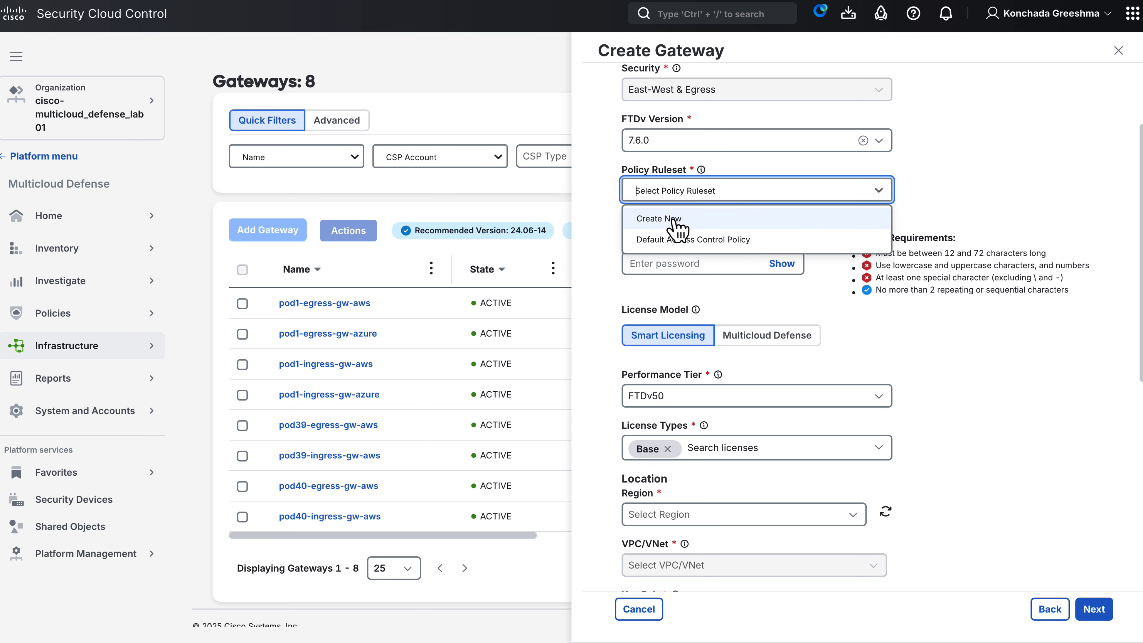
pyautogui.click(687, 241)
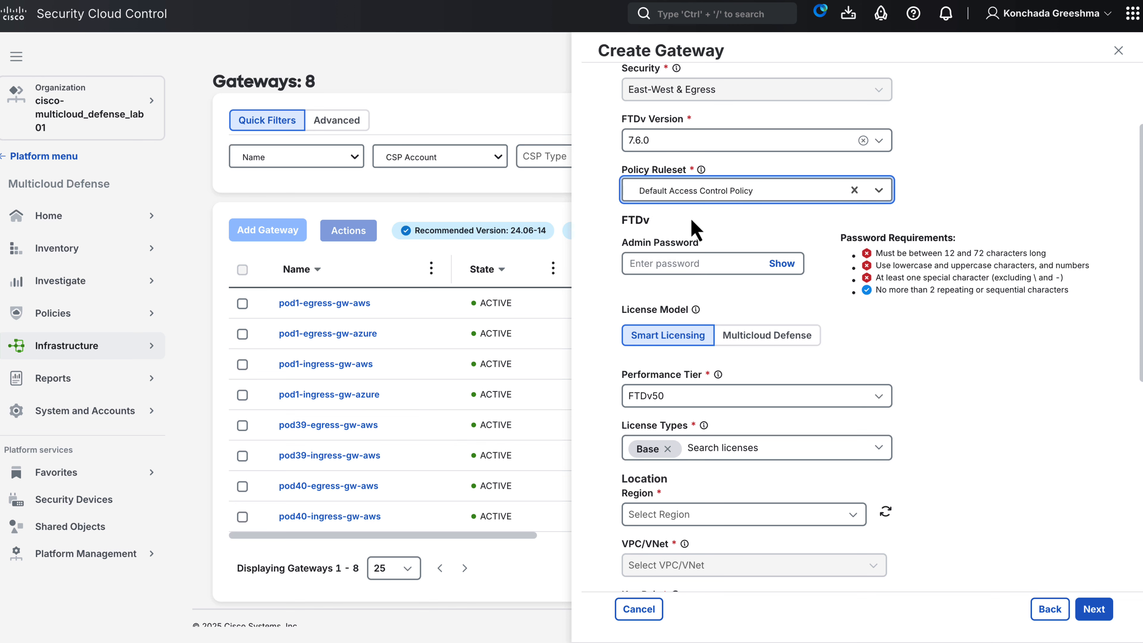
# Enter the FTDv admin password so that it meets the listed password requirements.
pyautogui.scroll(-1, 693, 229)
pyautogui.click(657, 246)
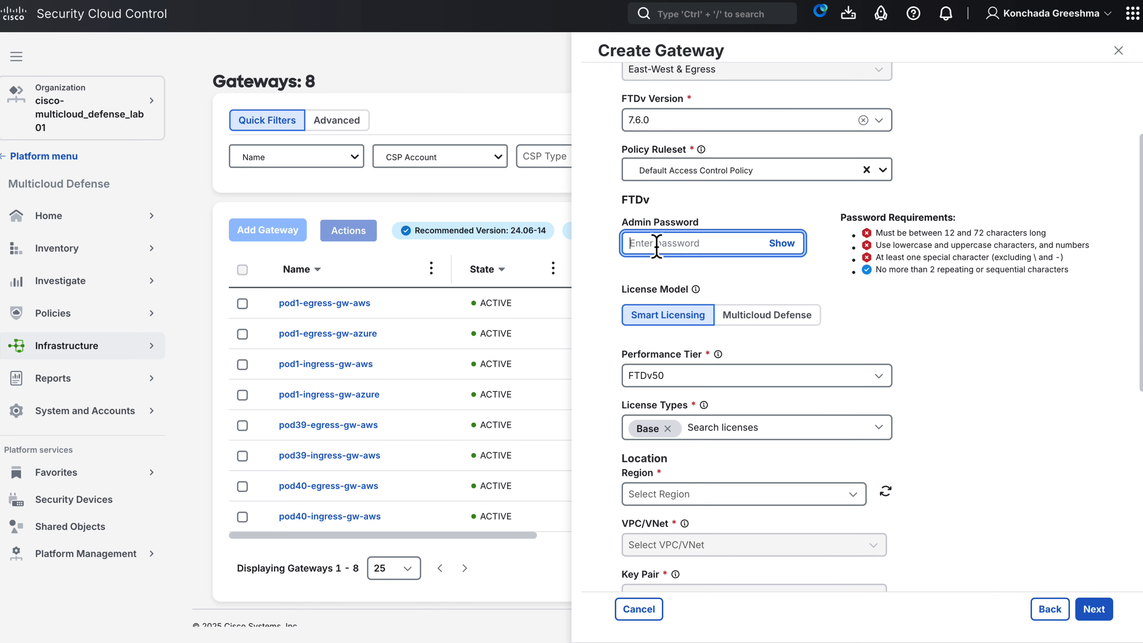
pyautogui.write('C')
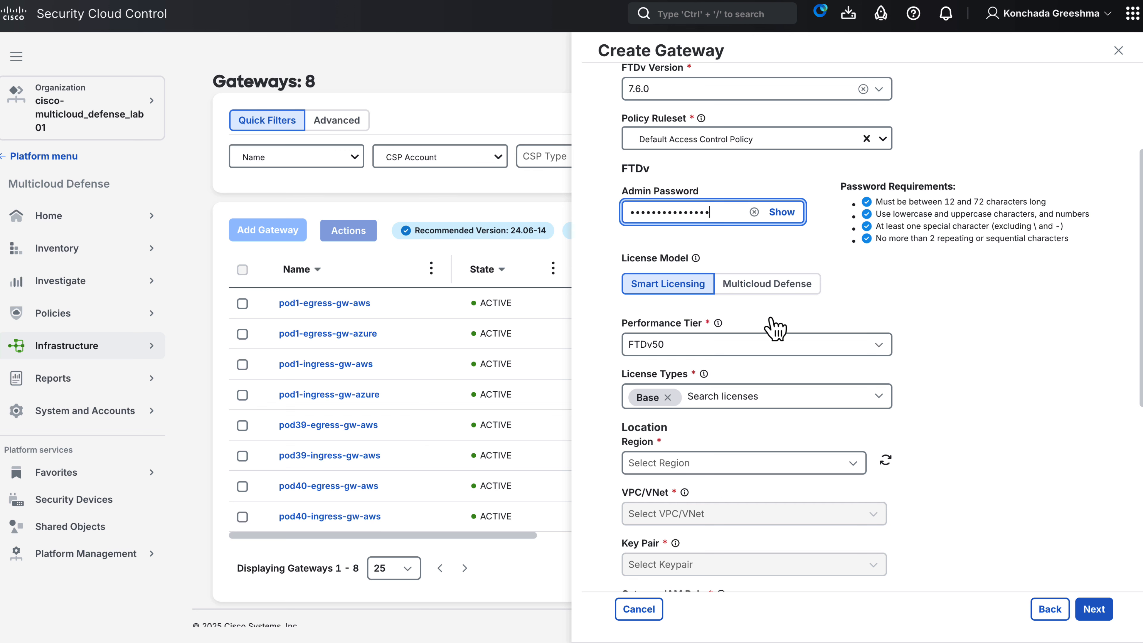
pyautogui.click(849, 317)
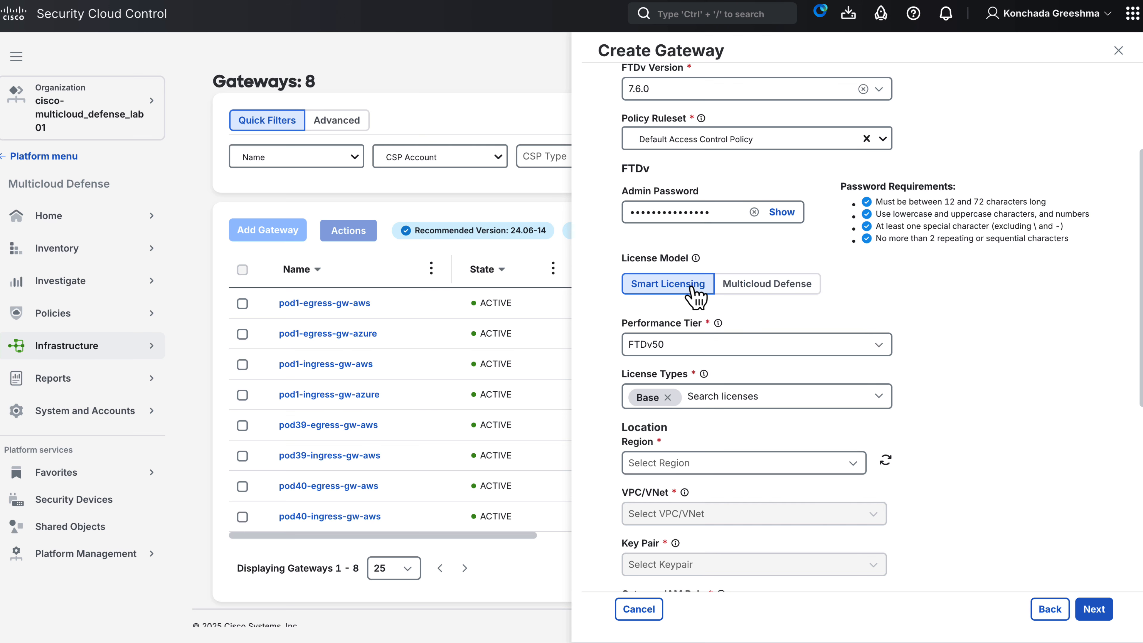
# Look through the available performance tiers and license types, keeping FTDv50 and Base.
pyautogui.scroll(-1, 700, 342)
pyautogui.scroll(-1, 720, 349)
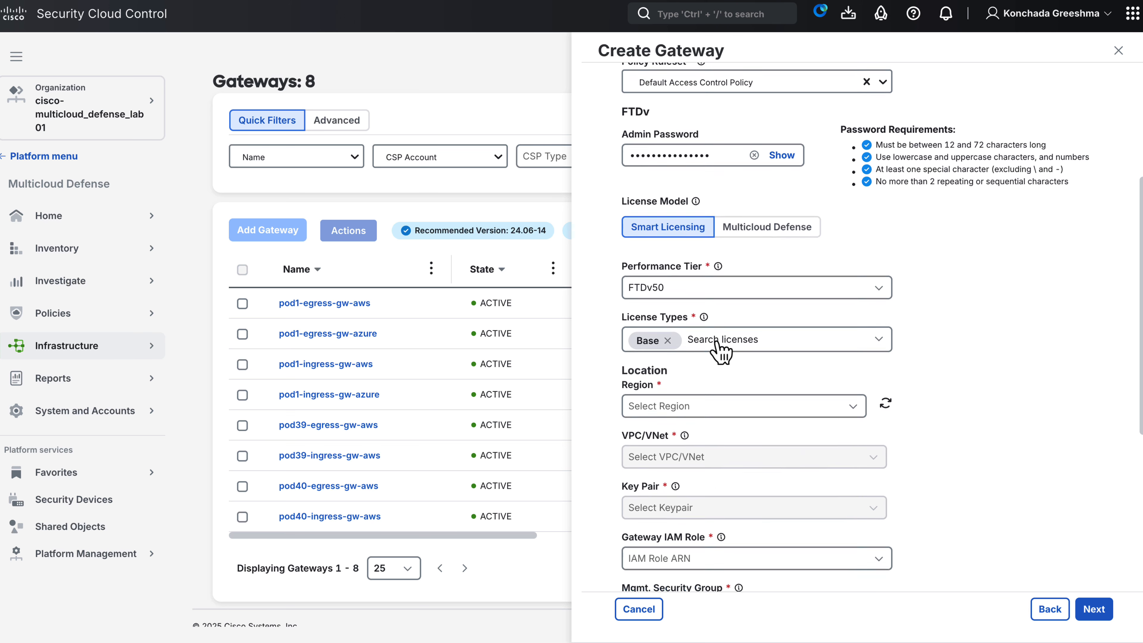
pyautogui.click(759, 273)
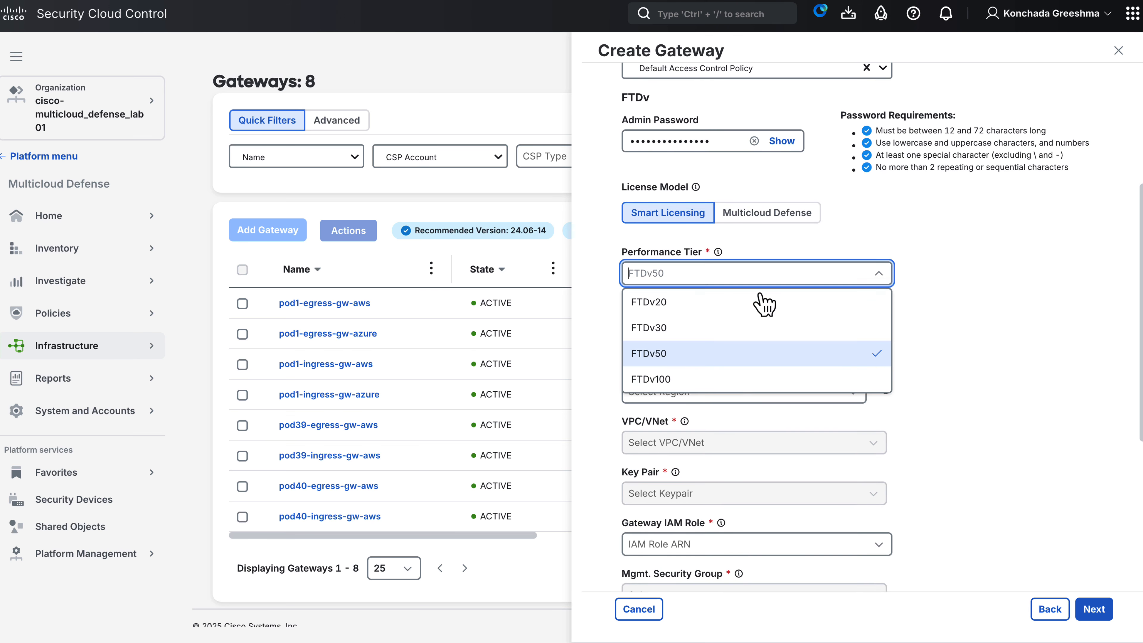
pyautogui.click(976, 309)
pyautogui.scroll(-2, 977, 309)
pyautogui.click(756, 244)
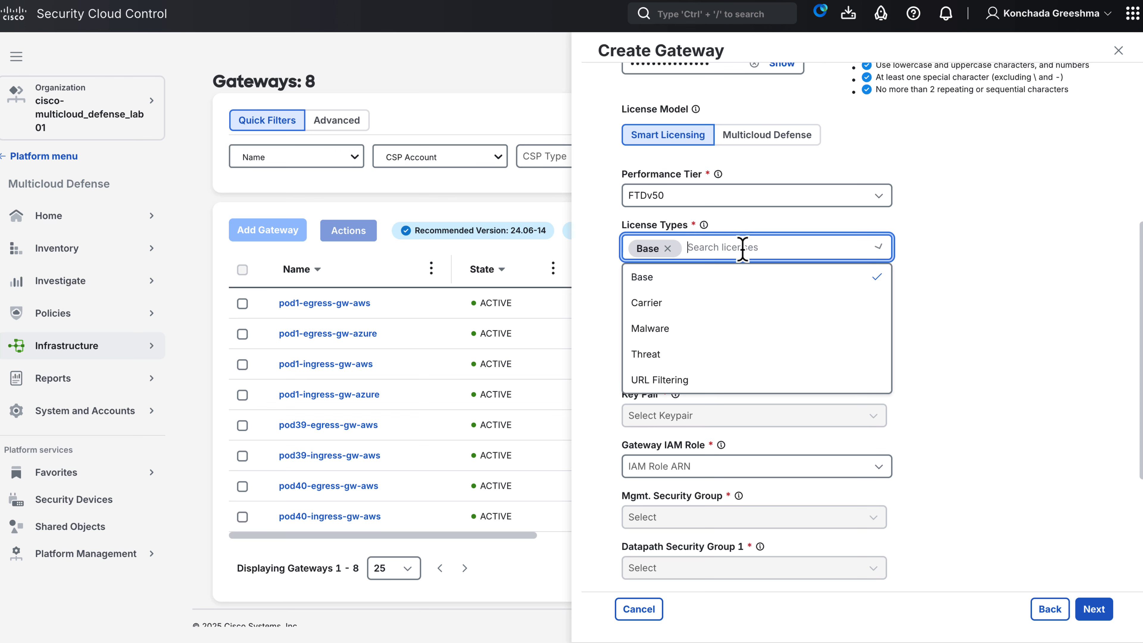
pyautogui.click(1001, 333)
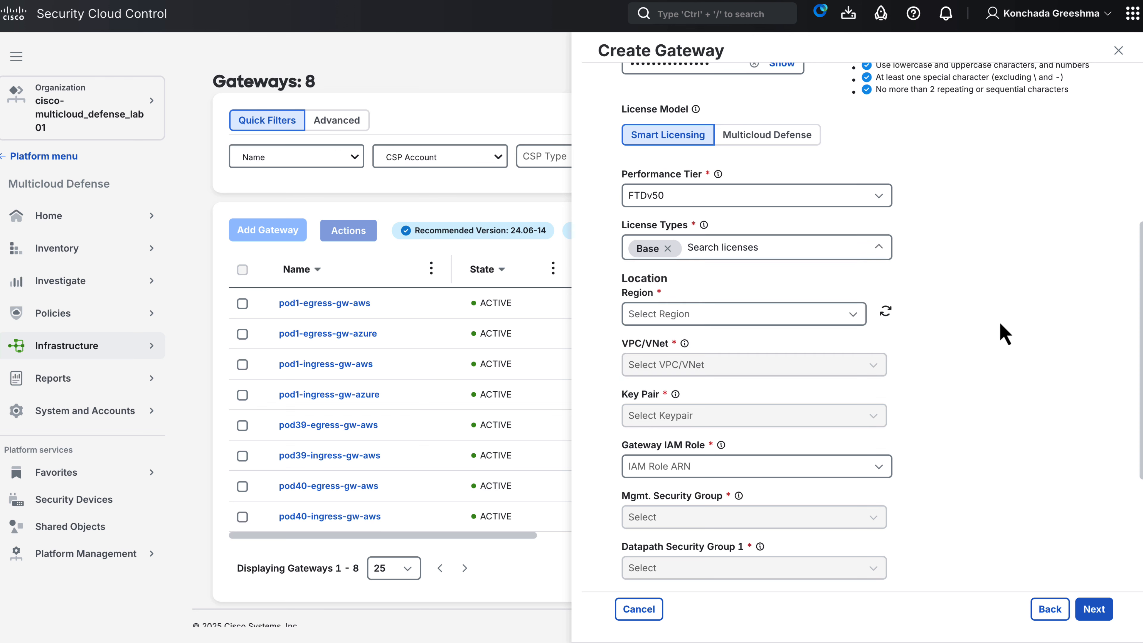
# Set the gateway's region to US East (N. Virginia) us-east-1, filtering the regions by "us-east".
pyautogui.scroll(-1, 943, 271)
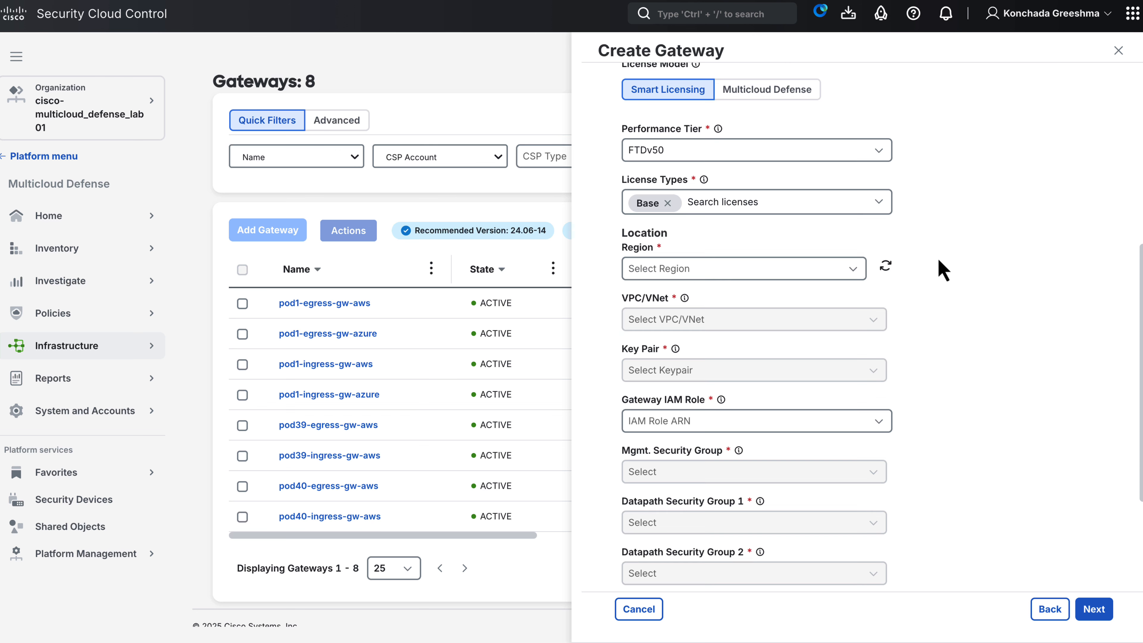
pyautogui.click(854, 271)
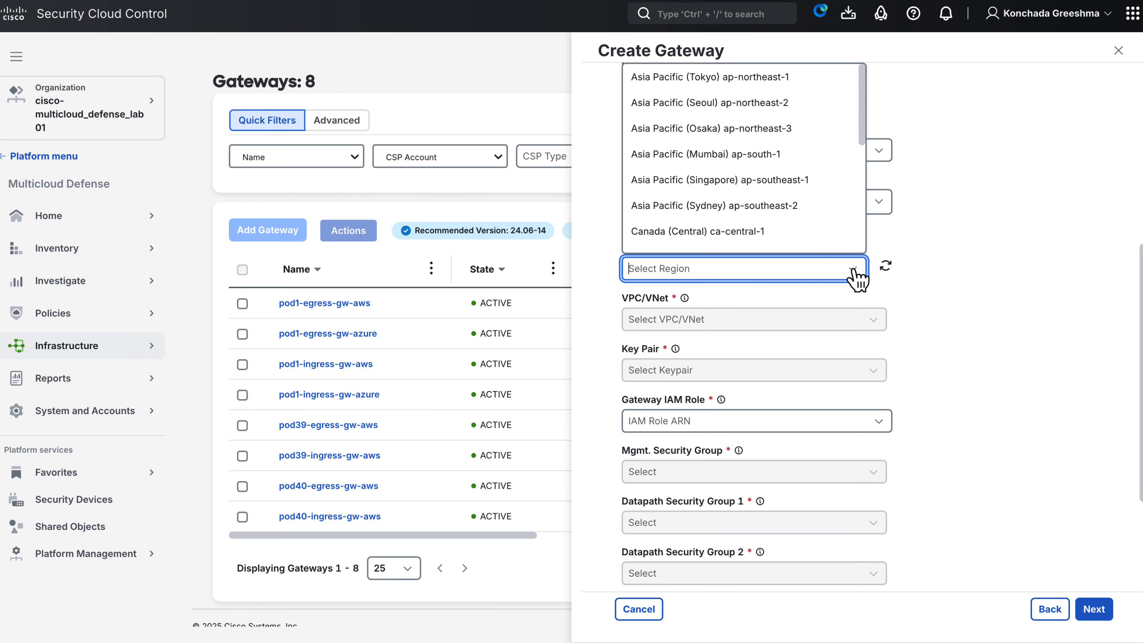
pyautogui.write('us-east')
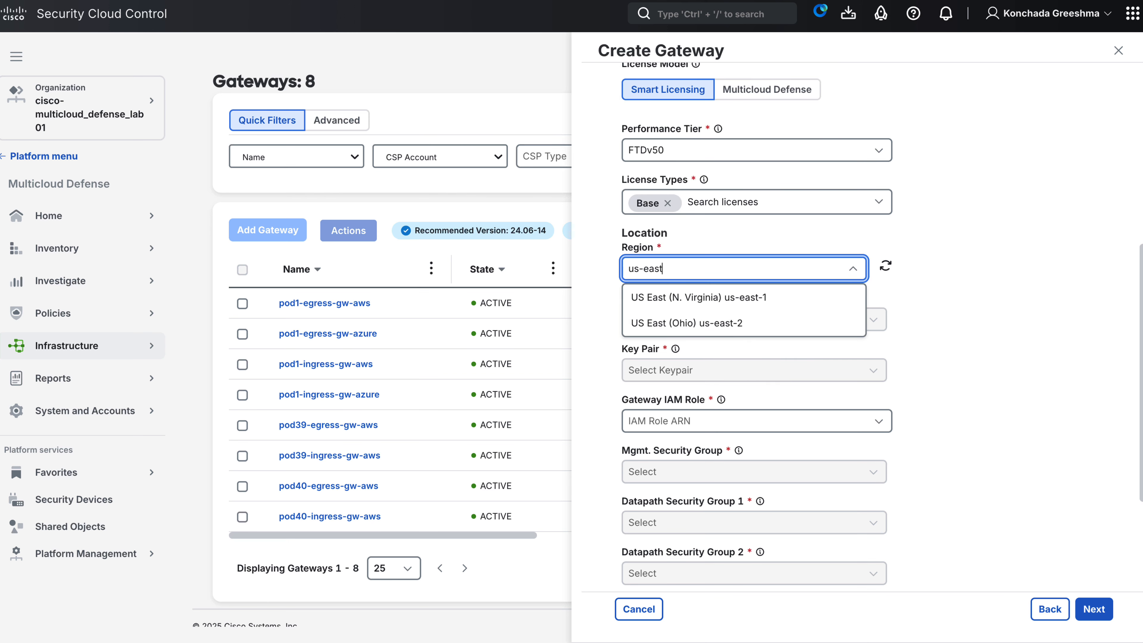
pyautogui.click(728, 297)
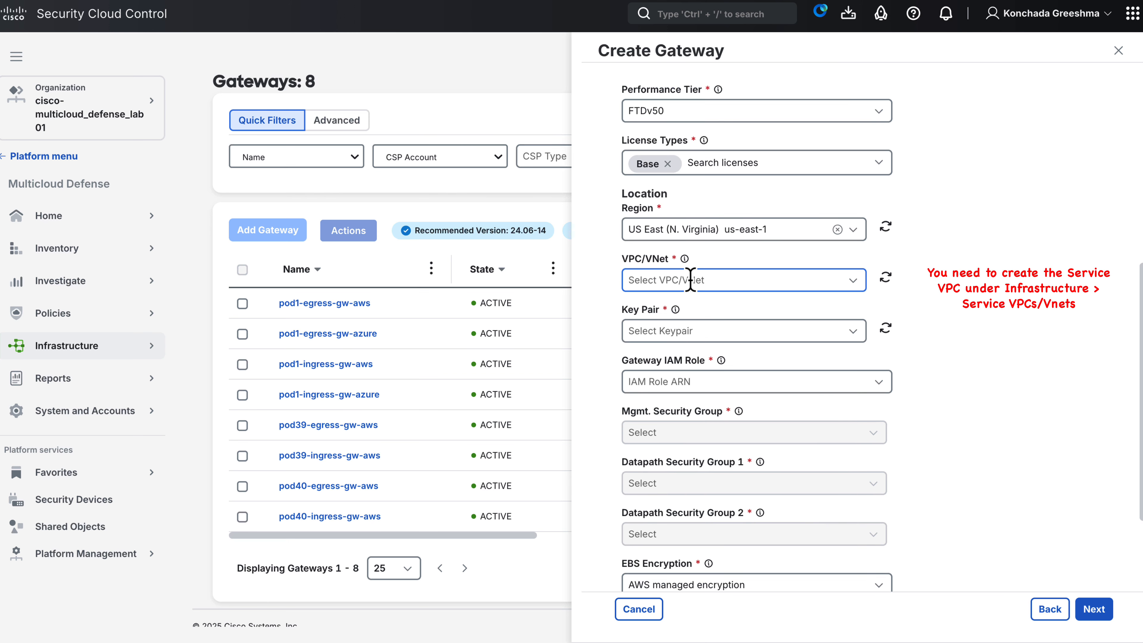
# Select the demo-ftdv-svpc service VPC and pod1-keypair as the key pair for the gateway.
pyautogui.click(690, 279)
pyautogui.write('demo')
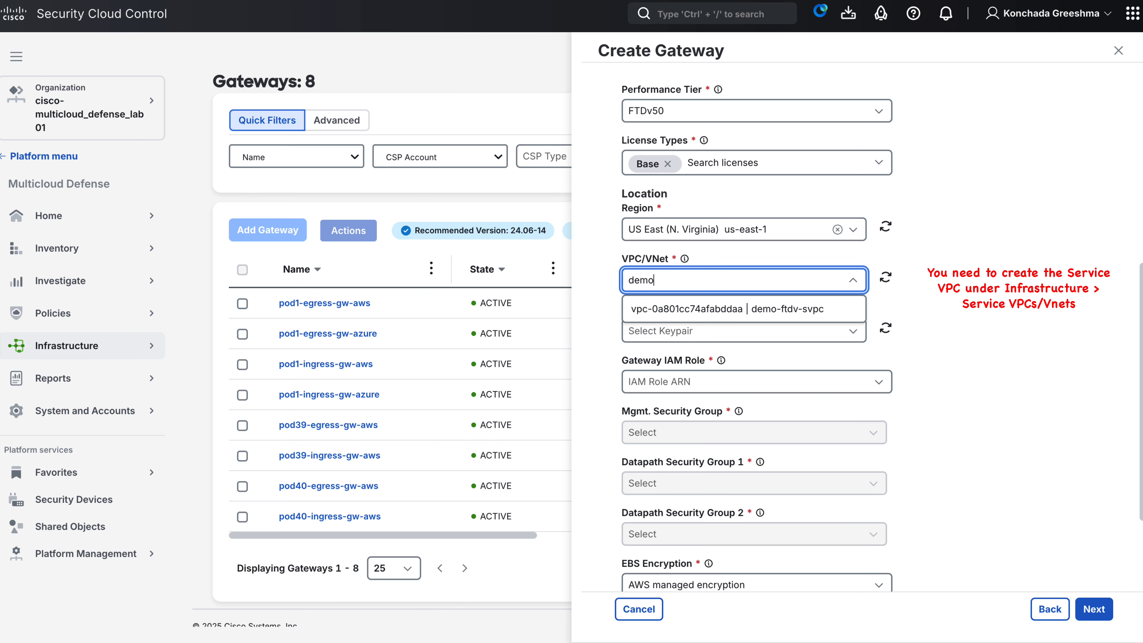
pyautogui.click(700, 310)
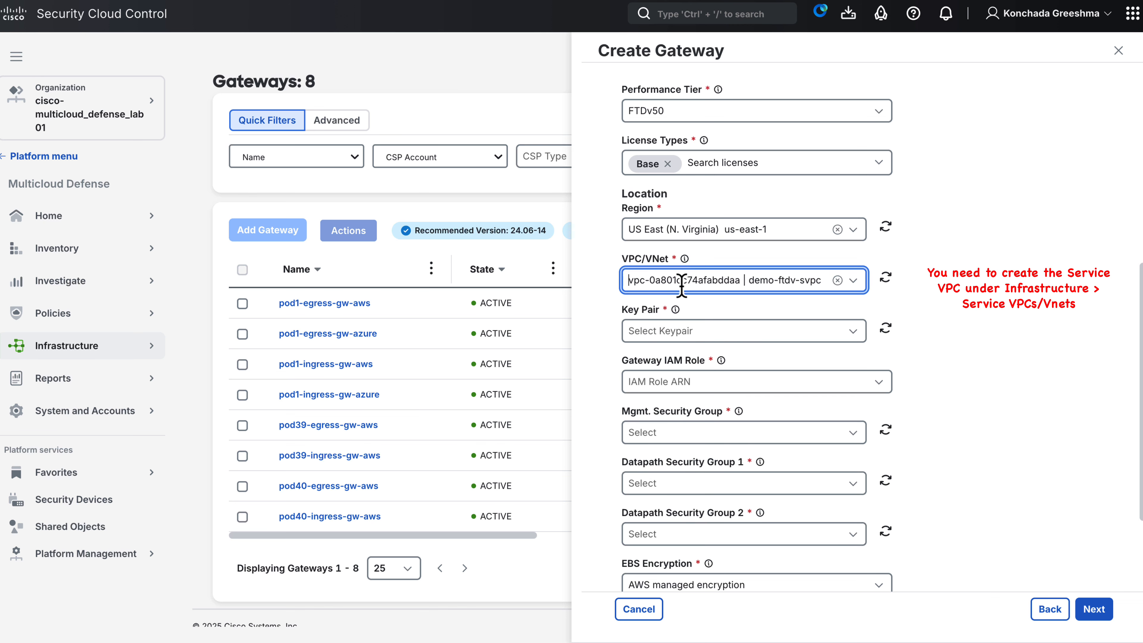
pyautogui.click(660, 328)
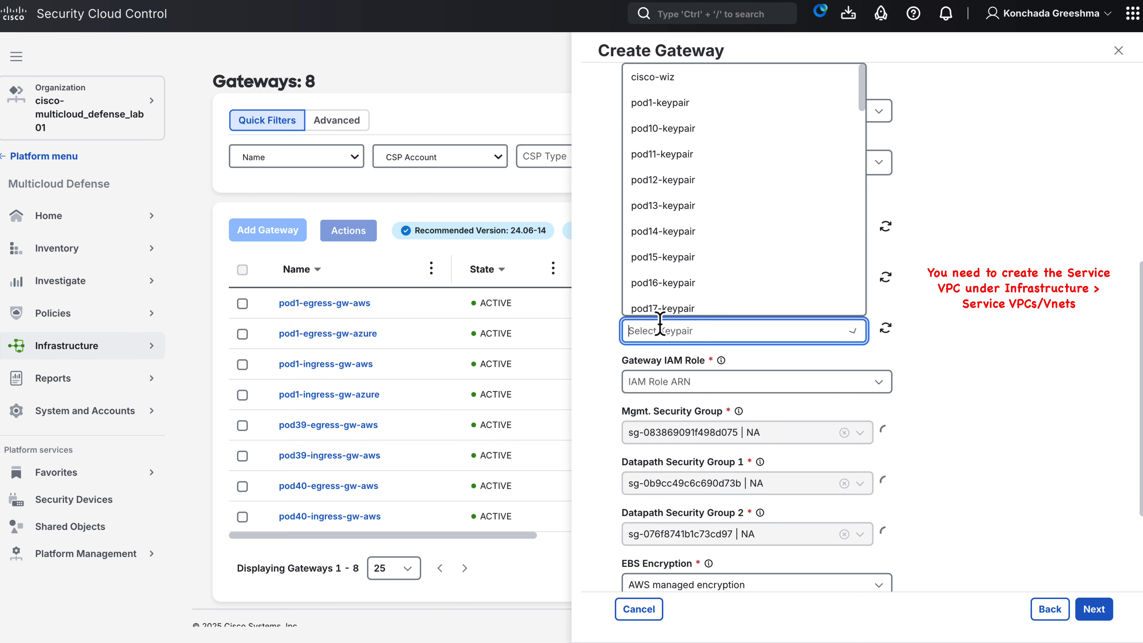
pyautogui.click(689, 105)
# Assign ciscomcd-gateway-role as the gateway IAM role and continue to the advanced settings.
pyautogui.moveTo(721, 362)
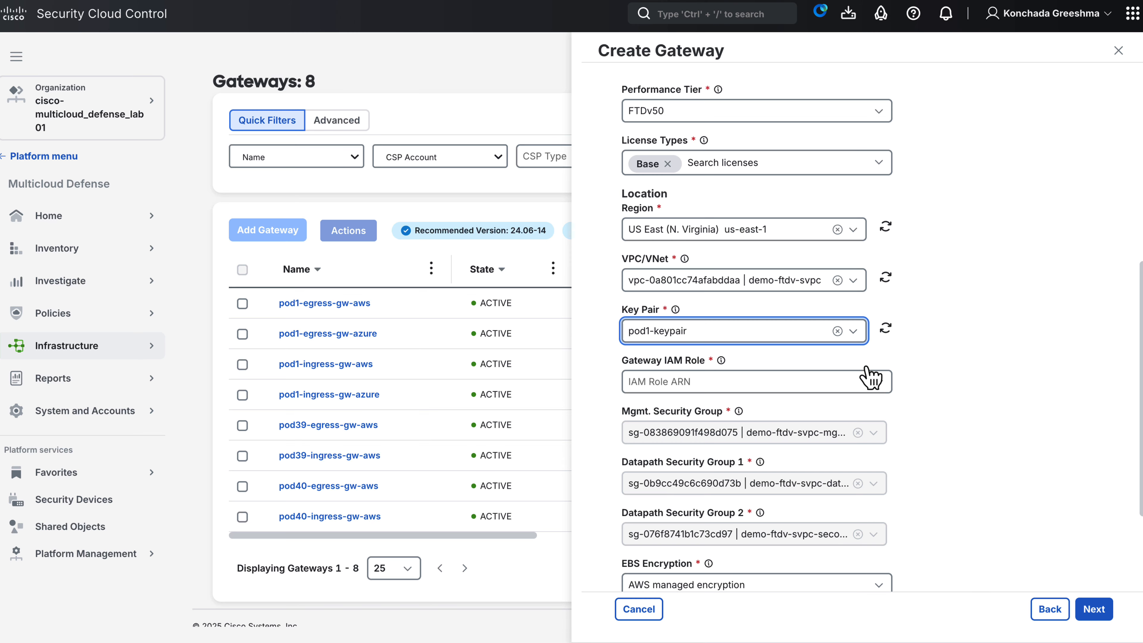
pyautogui.scroll(-1, 855, 375)
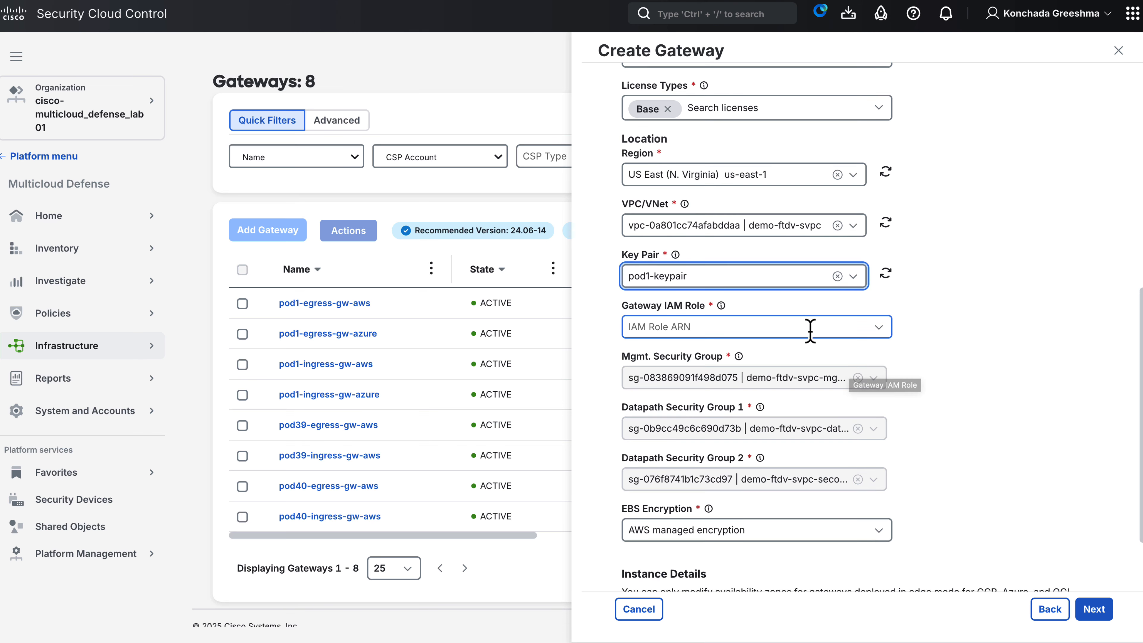
pyautogui.click(793, 325)
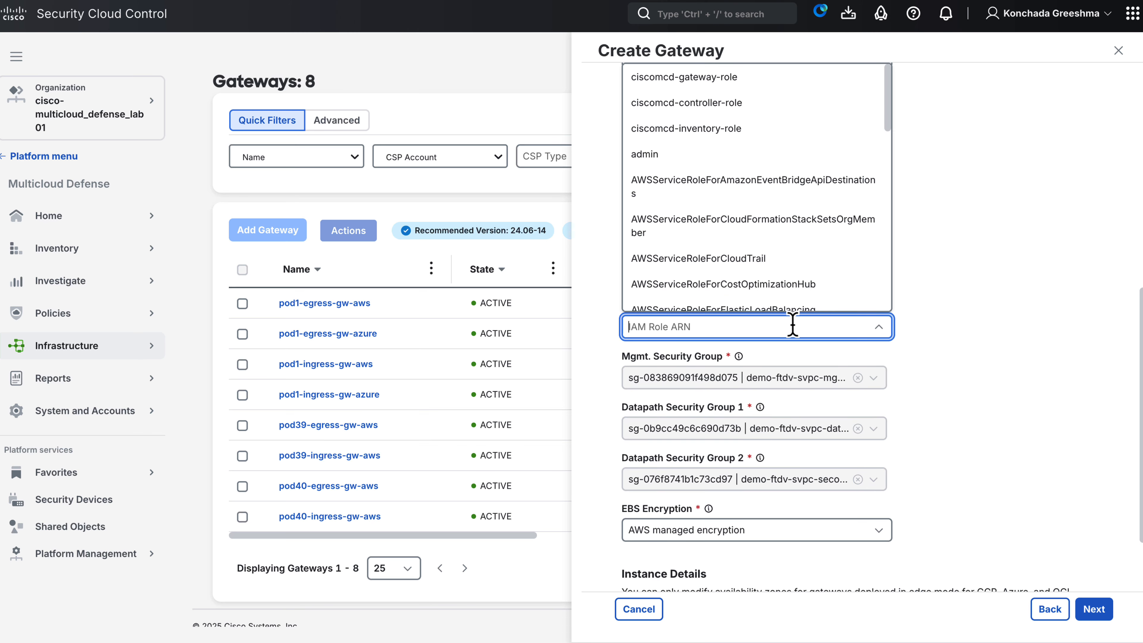
pyautogui.click(742, 85)
pyautogui.scroll(-2, 758, 372)
pyautogui.scroll(-2, 758, 373)
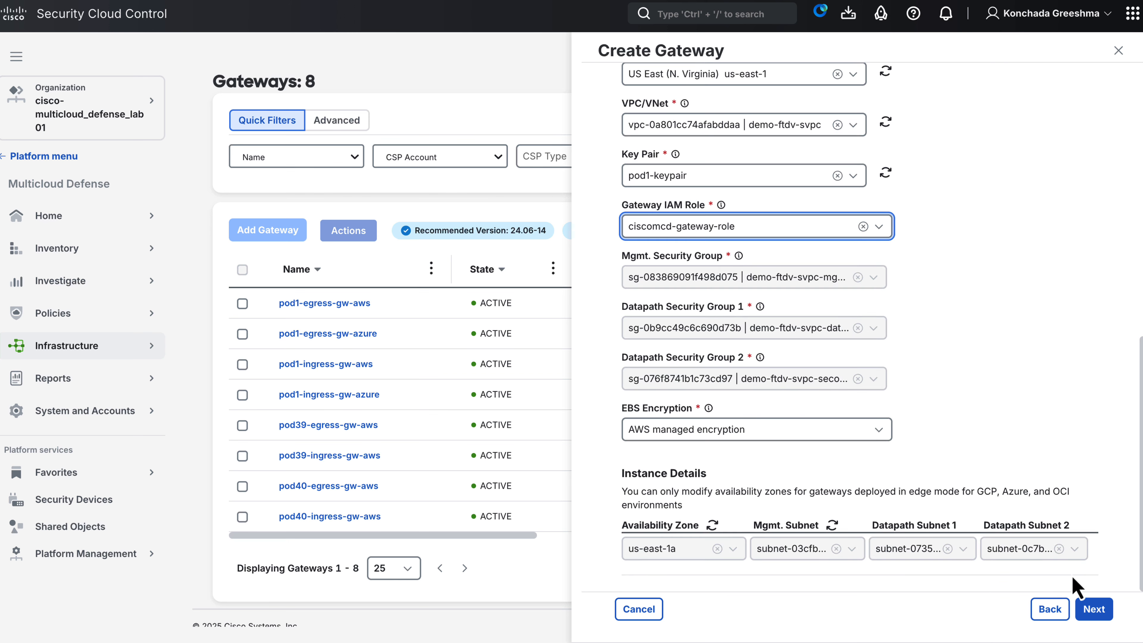
pyautogui.click(1094, 612)
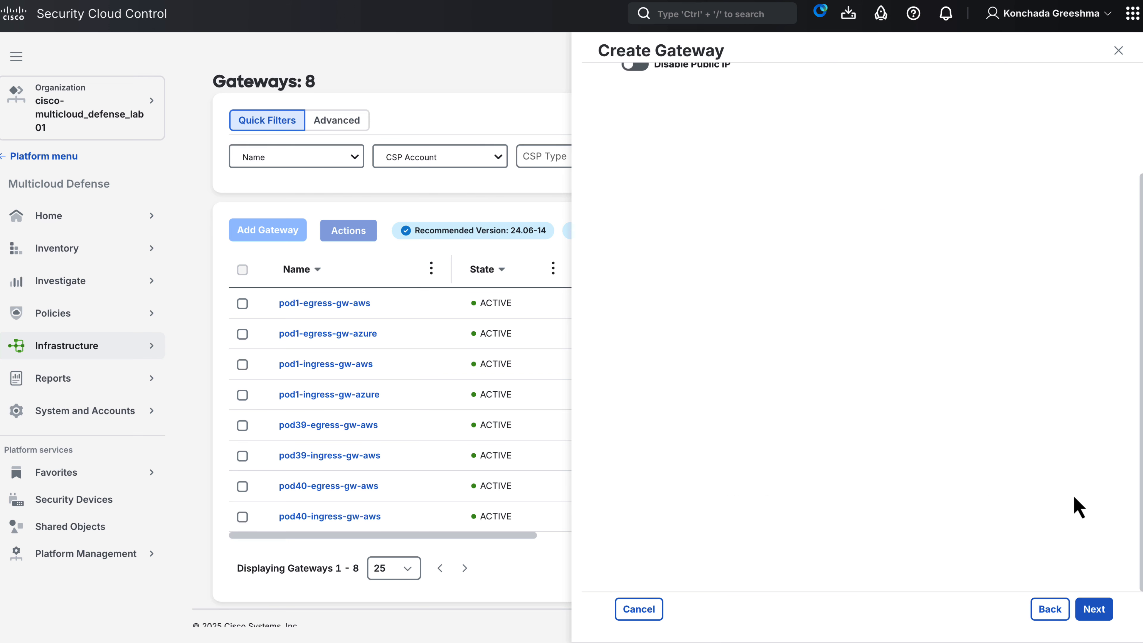
# Accept the advanced settings unchanged and review the summary of the gateway's information and details.
pyautogui.click(1095, 609)
pyautogui.scroll(-2, 1050, 414)
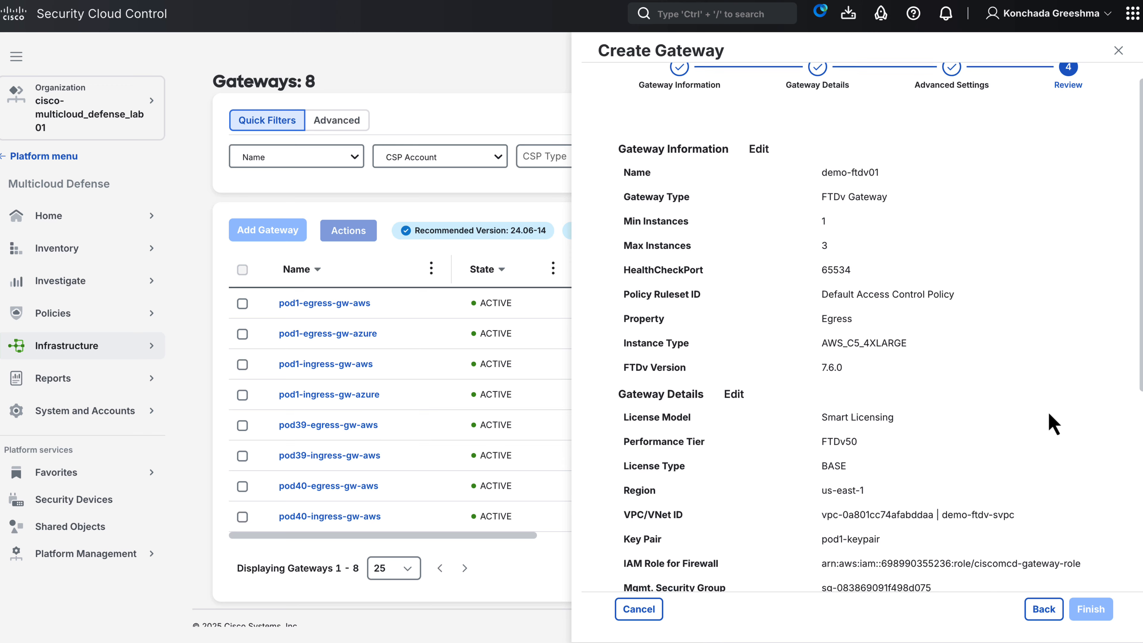
pyautogui.scroll(1, 1049, 413)
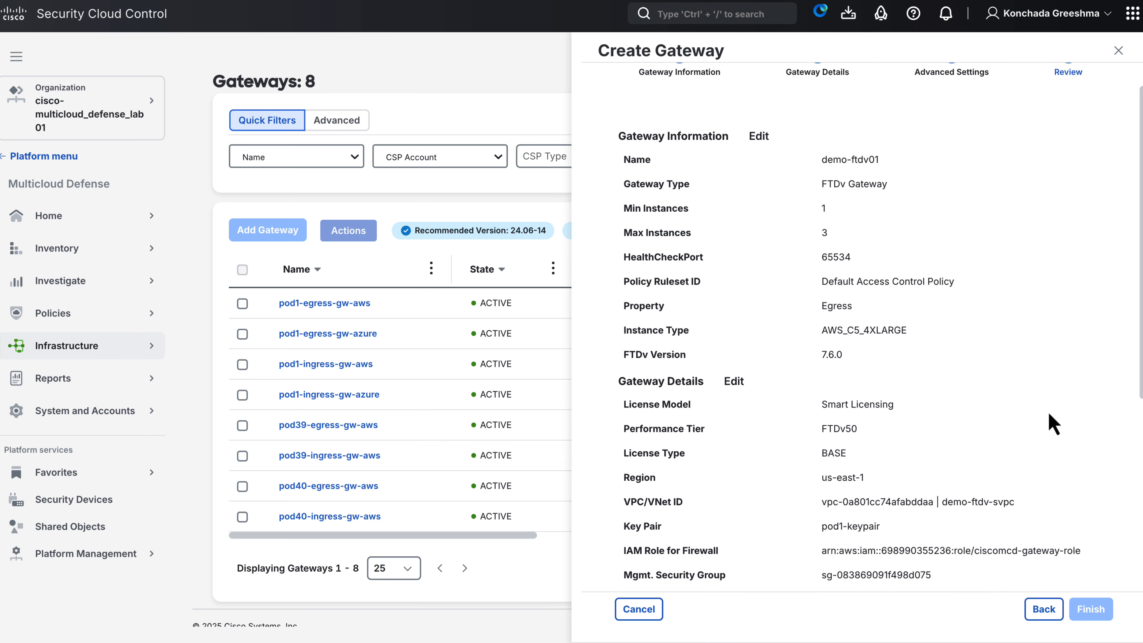
pyautogui.scroll(-2, 1049, 413)
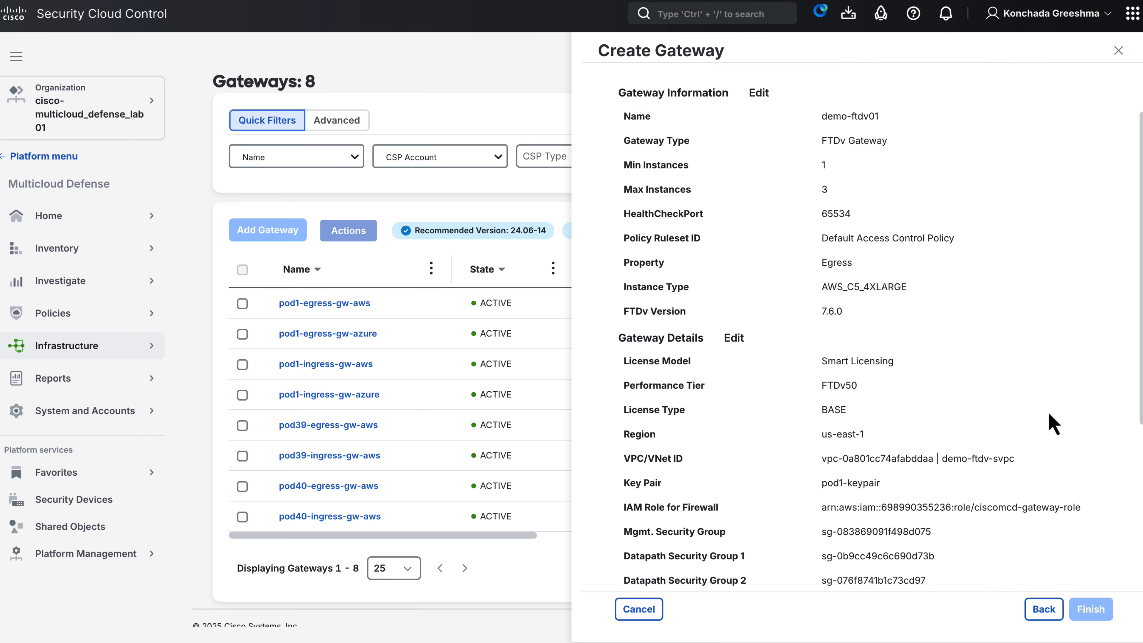
# Review the summary down to the instance details, resources and advanced settings, and finish creating the demo-ftdv01 gateway.
pyautogui.scroll(-1, 1049, 412)
pyautogui.scroll(-2, 1049, 413)
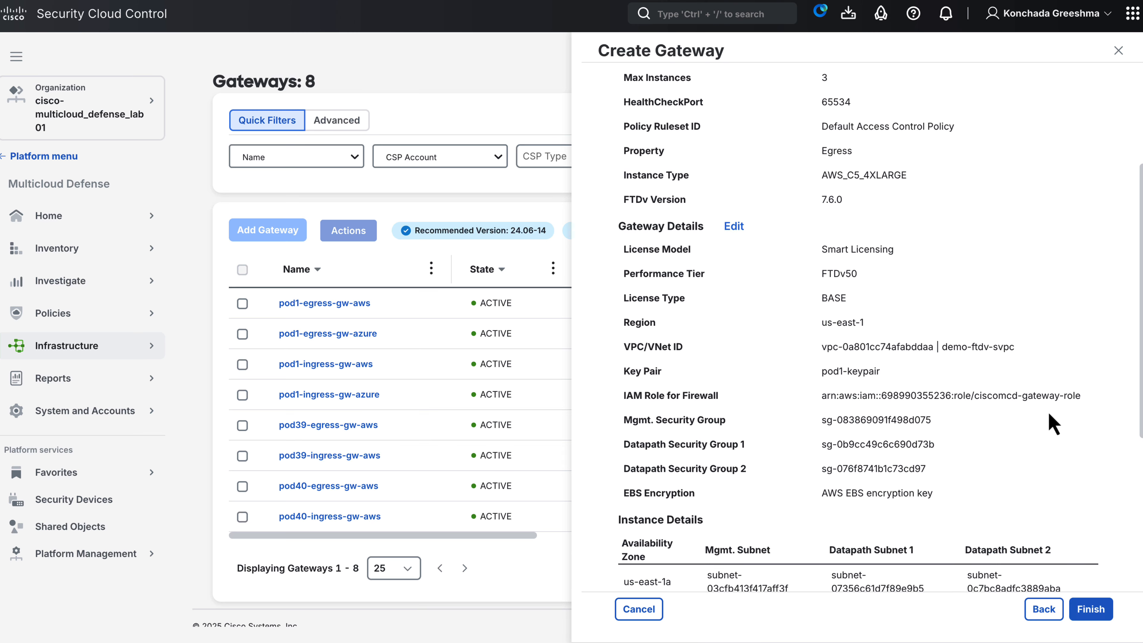
pyautogui.scroll(-1, 1049, 413)
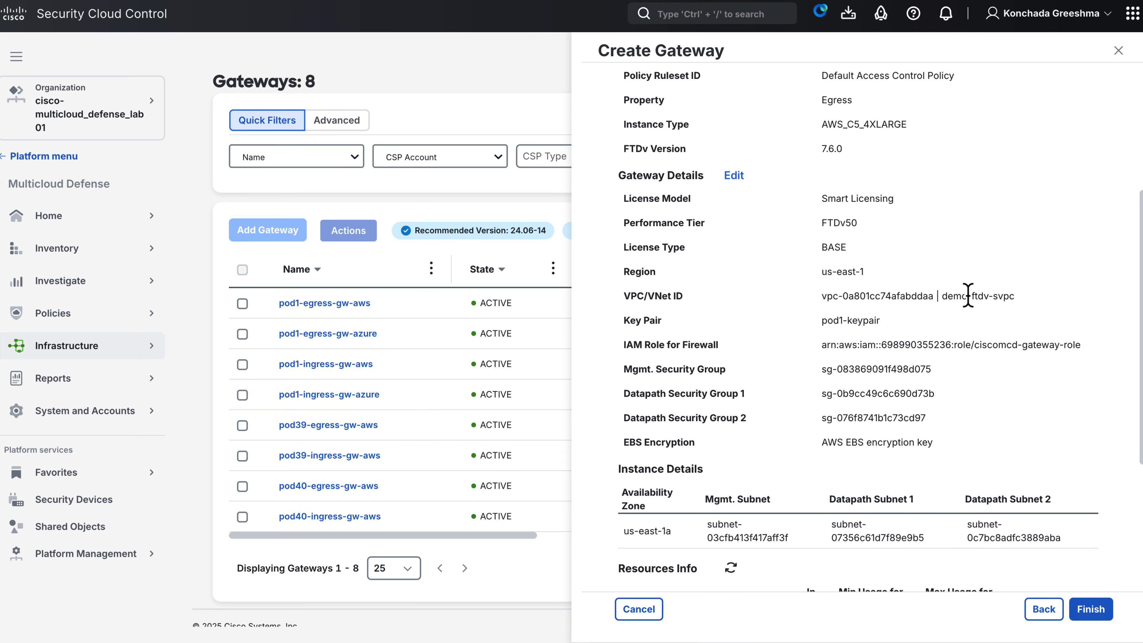
pyautogui.scroll(-1, 968, 297)
pyautogui.scroll(-1, 946, 263)
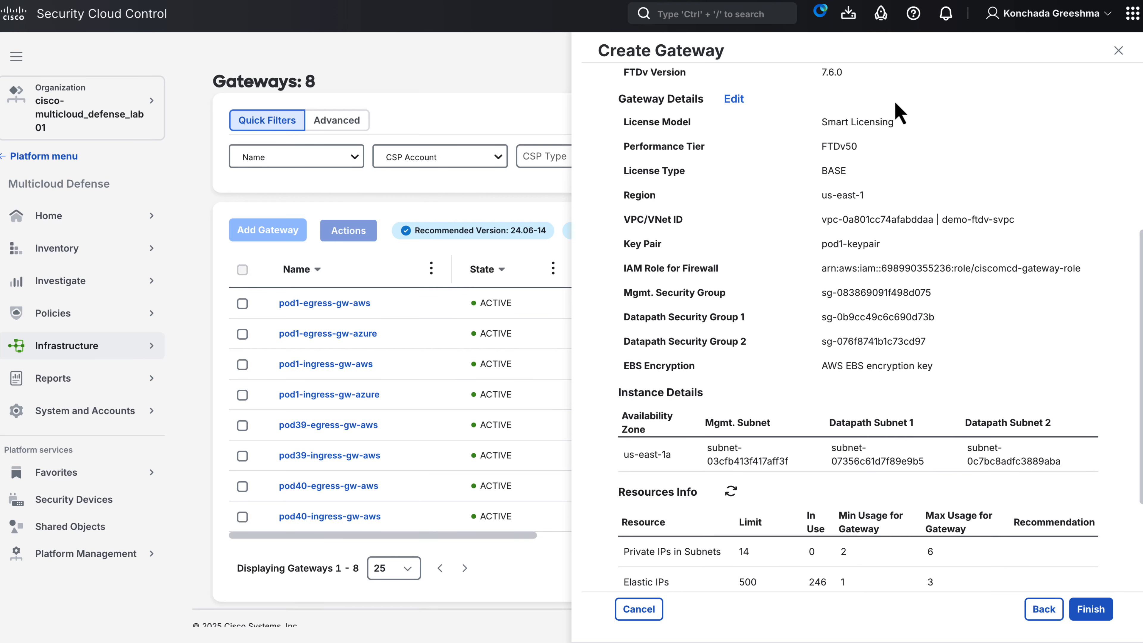
pyautogui.scroll(-3, 921, 317)
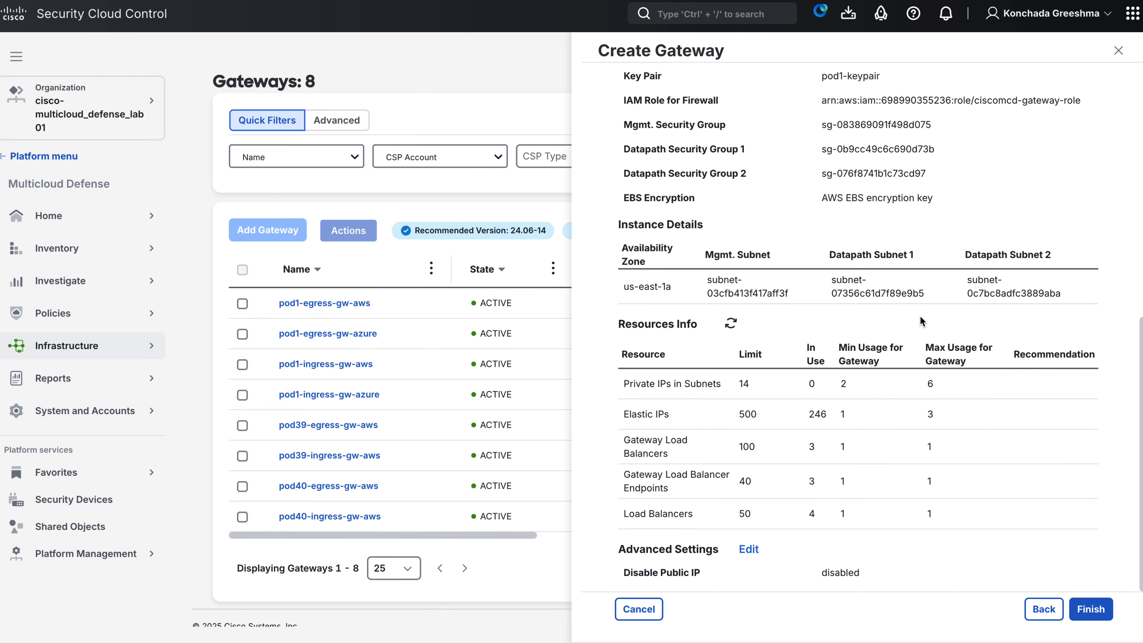
pyautogui.click(1088, 615)
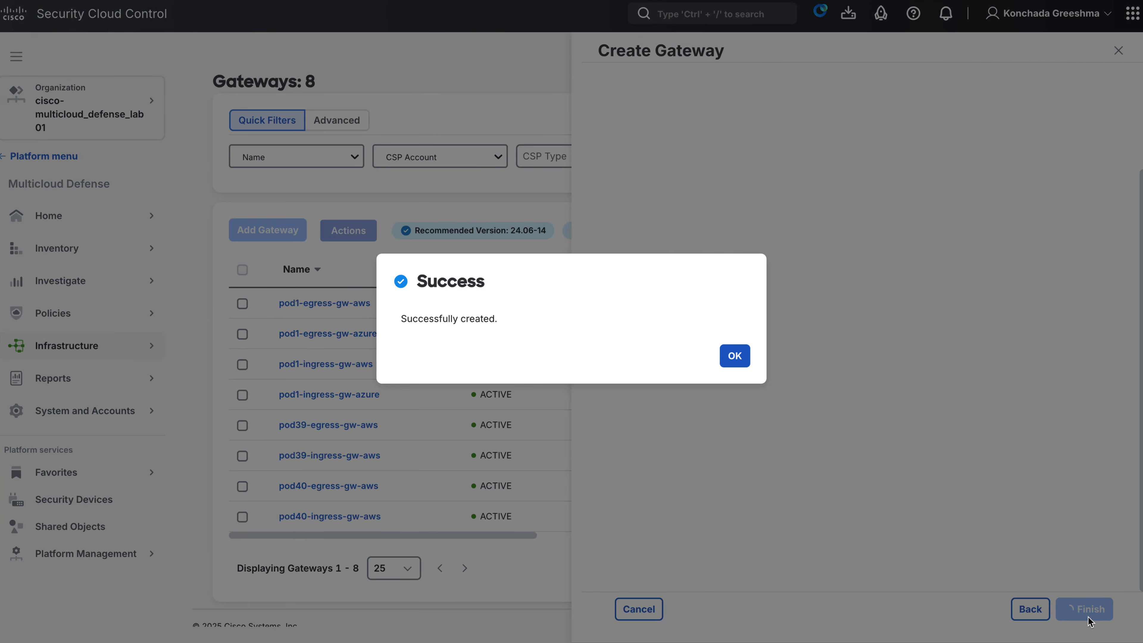
pyautogui.click(743, 360)
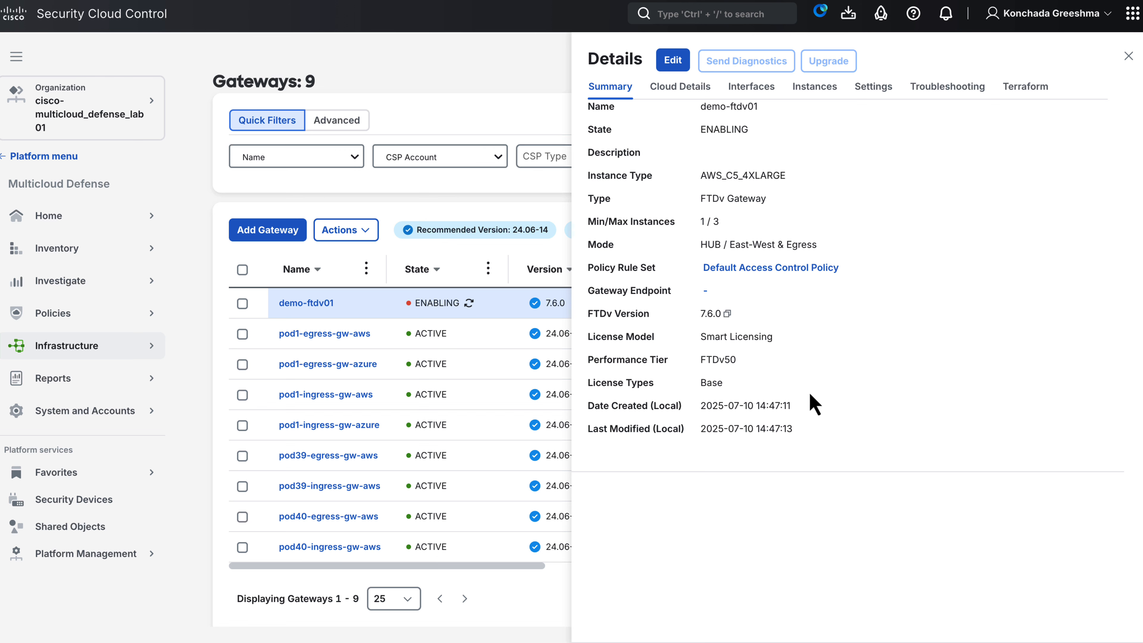
# Close the new gateway's details and refresh the state of demo-ftdv01 in the gateways list.
pyautogui.click(1128, 57)
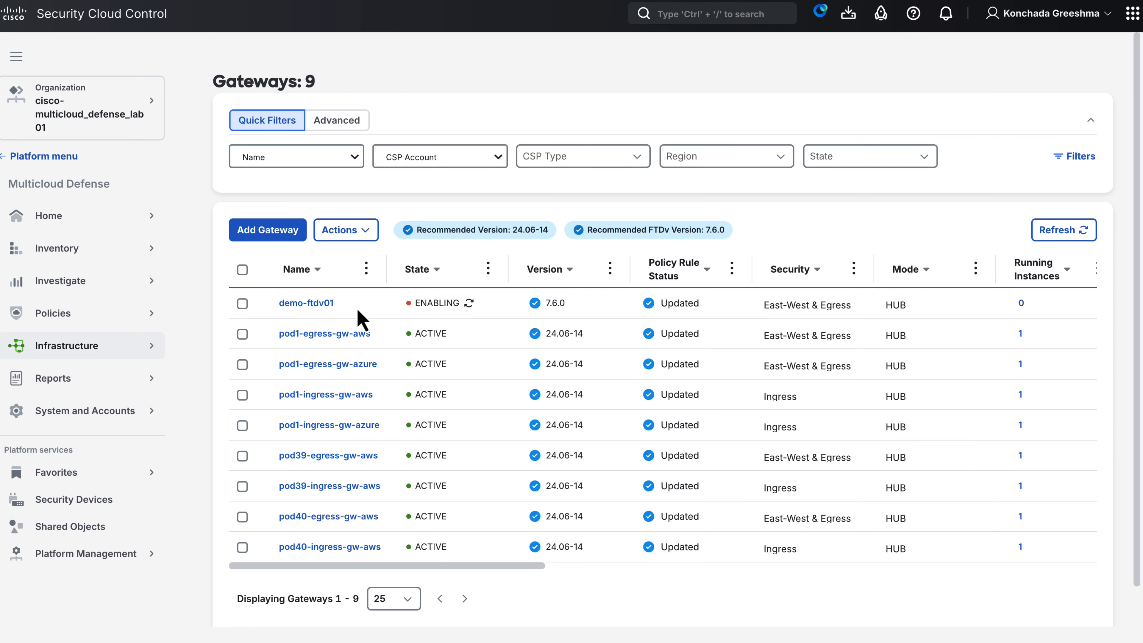
pyautogui.click(471, 306)
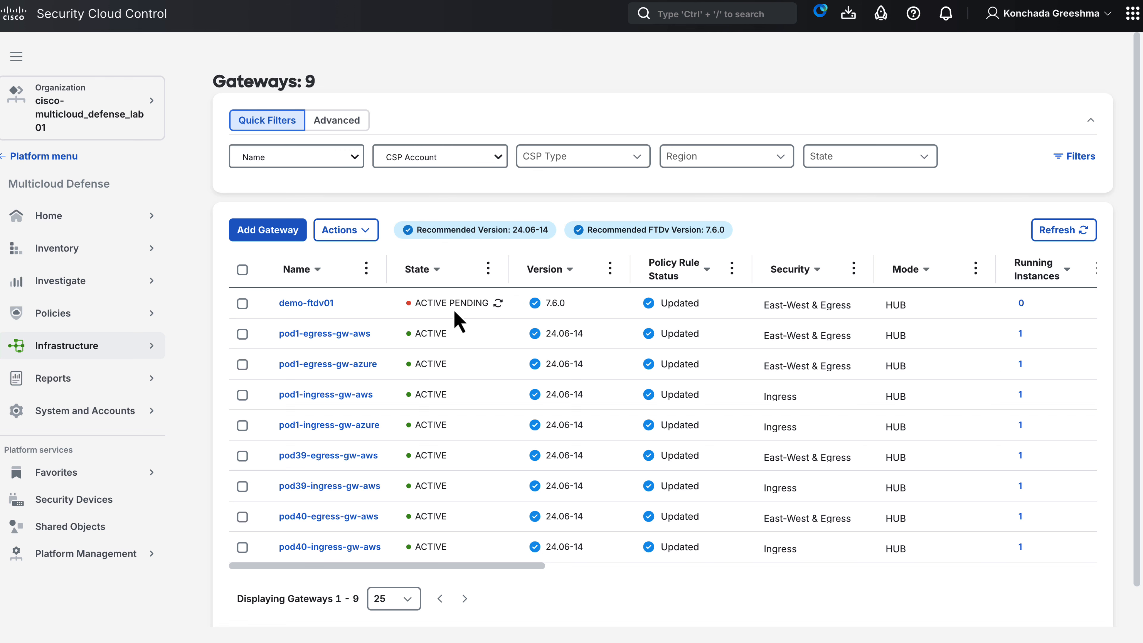
pyautogui.click(498, 304)
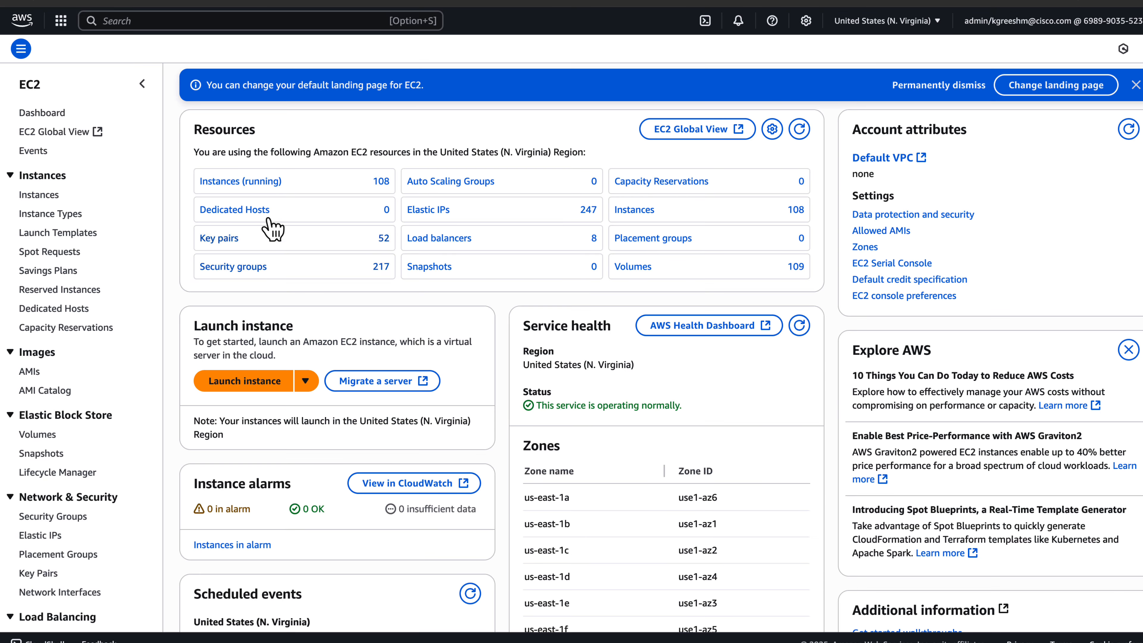
# Switch to the AWS EC2 console and filter the running instances by "demo".
pyautogui.click(232, 183)
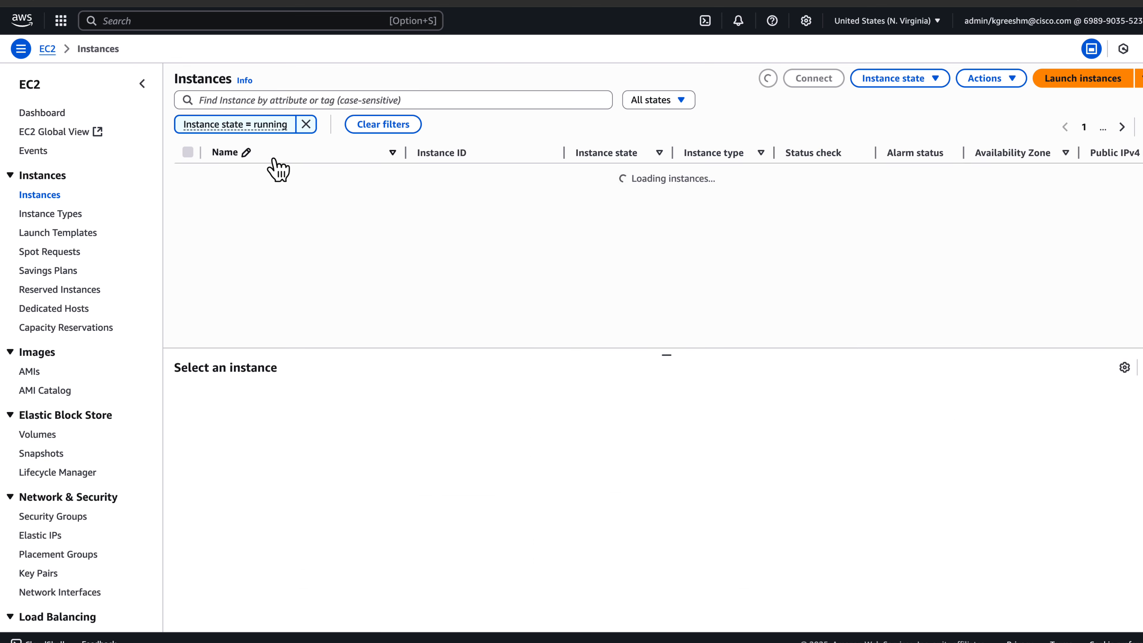
pyautogui.click(295, 97)
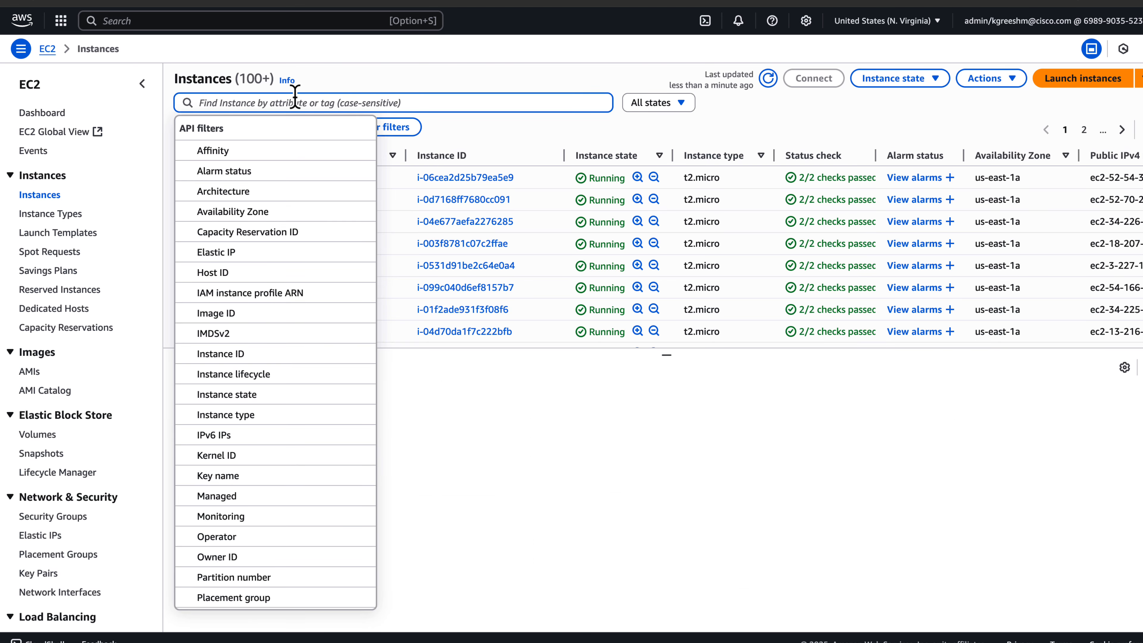
pyautogui.write('demo')
pyautogui.press('Return')
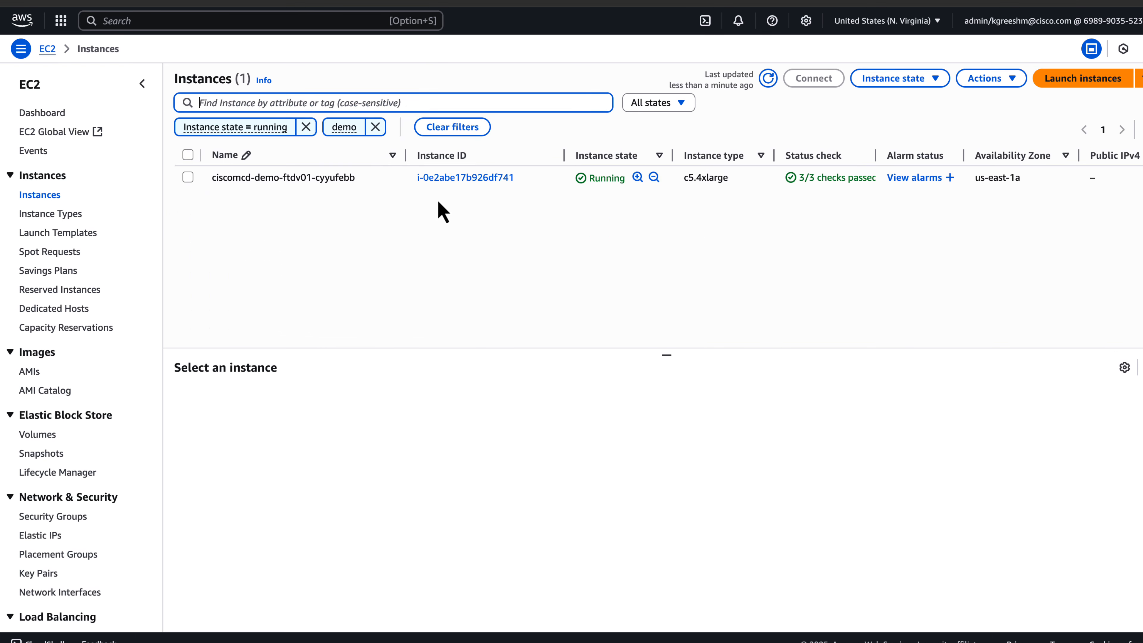
# Open the ciscomcd-demo-ftdv01-cyyufebb instance and examine its summary and instance details.
pyautogui.click(454, 177)
pyautogui.scroll(-1, 740, 282)
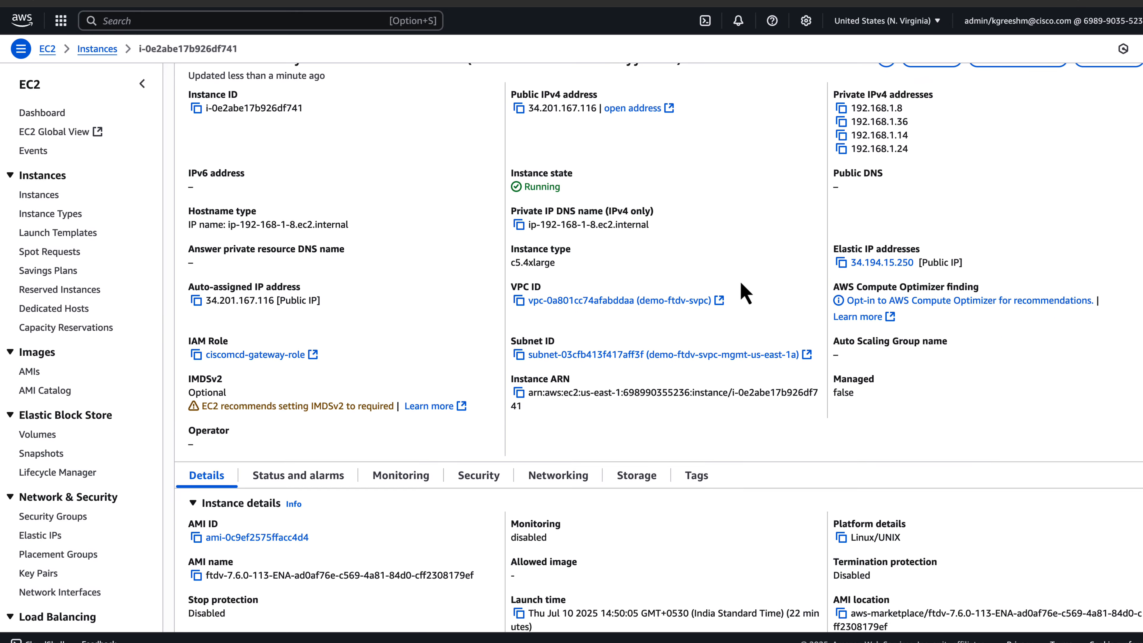
pyautogui.scroll(-5, 741, 283)
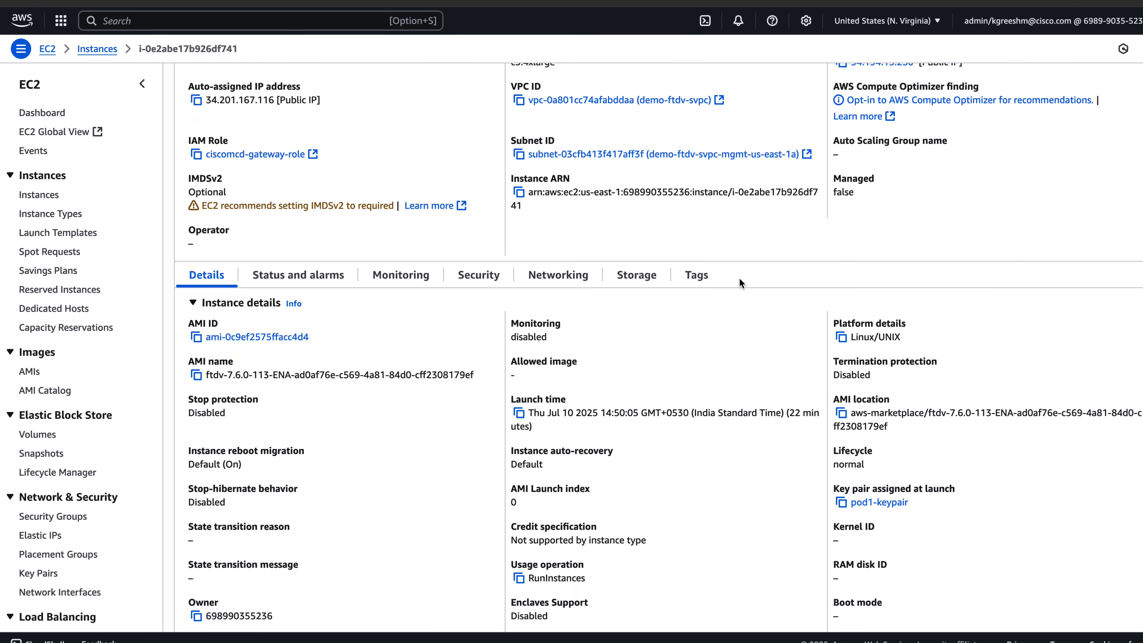
pyautogui.scroll(-5, 739, 277)
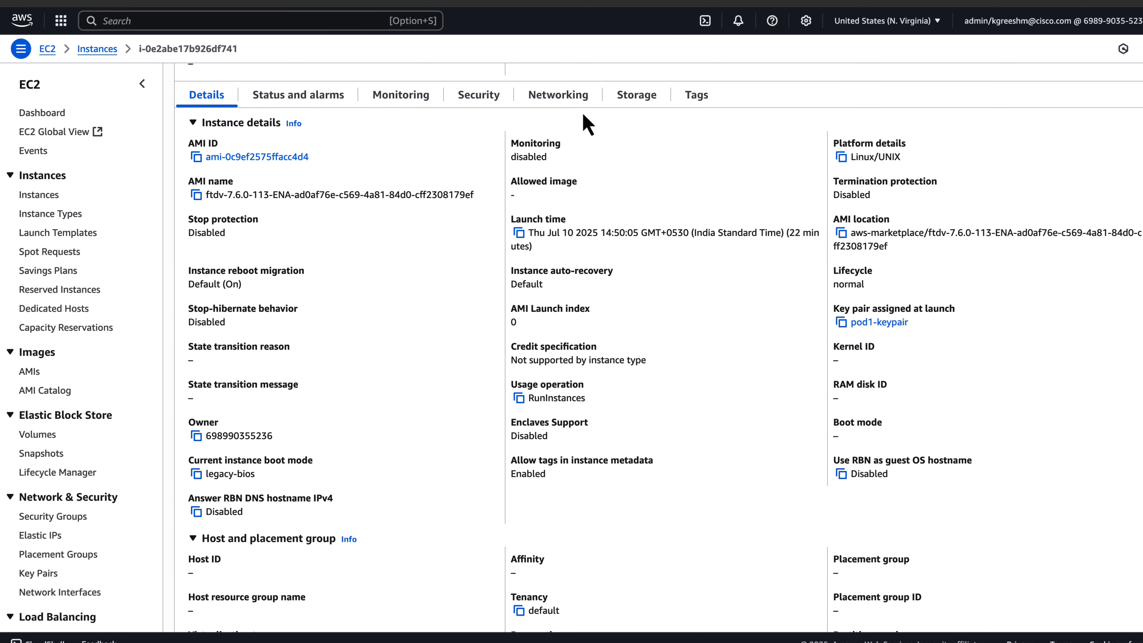
# Examine the instance's networking information with its network interfaces, and its security groups with their inbound and outbound rules.
pyautogui.click(568, 98)
pyautogui.scroll(-6, 540, 373)
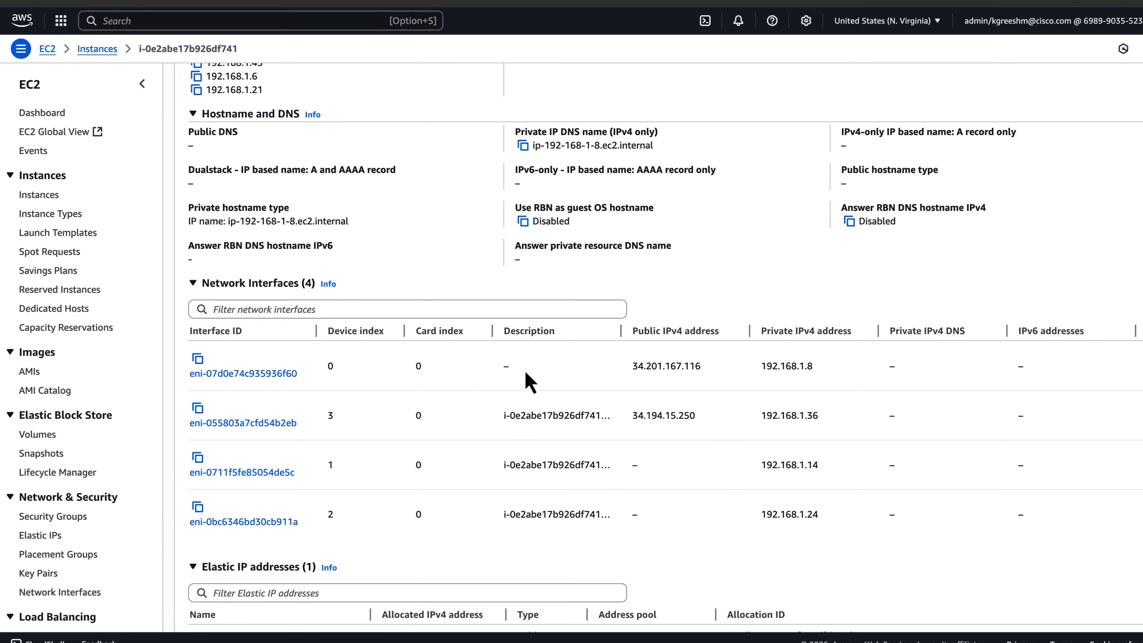
pyautogui.scroll(7, 480, 485)
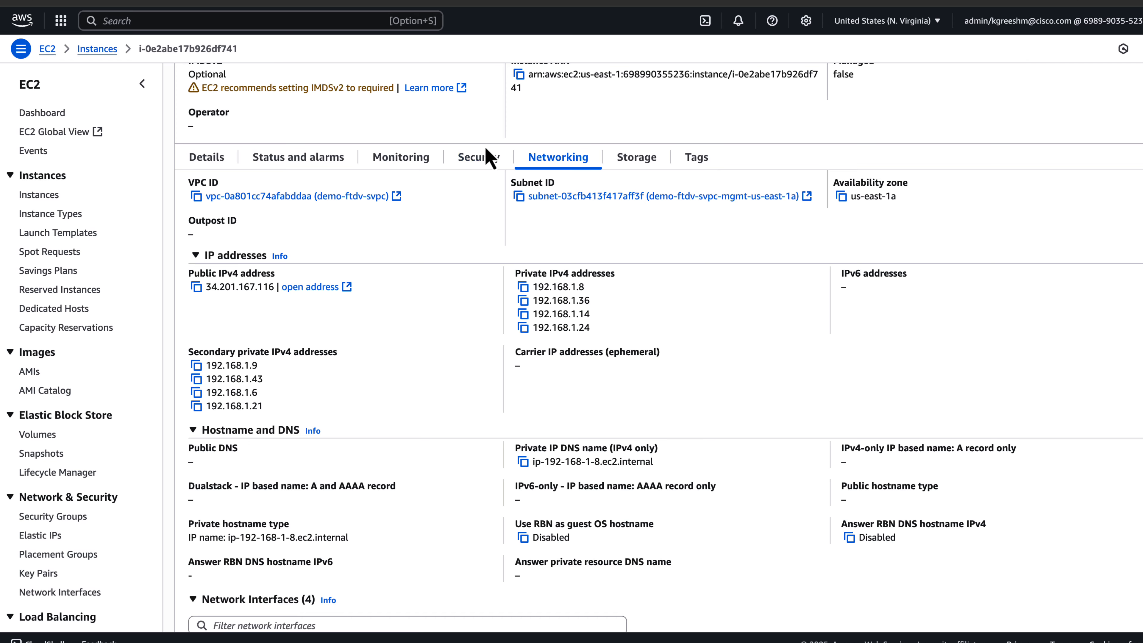
pyautogui.click(479, 156)
pyautogui.scroll(-1, 450, 270)
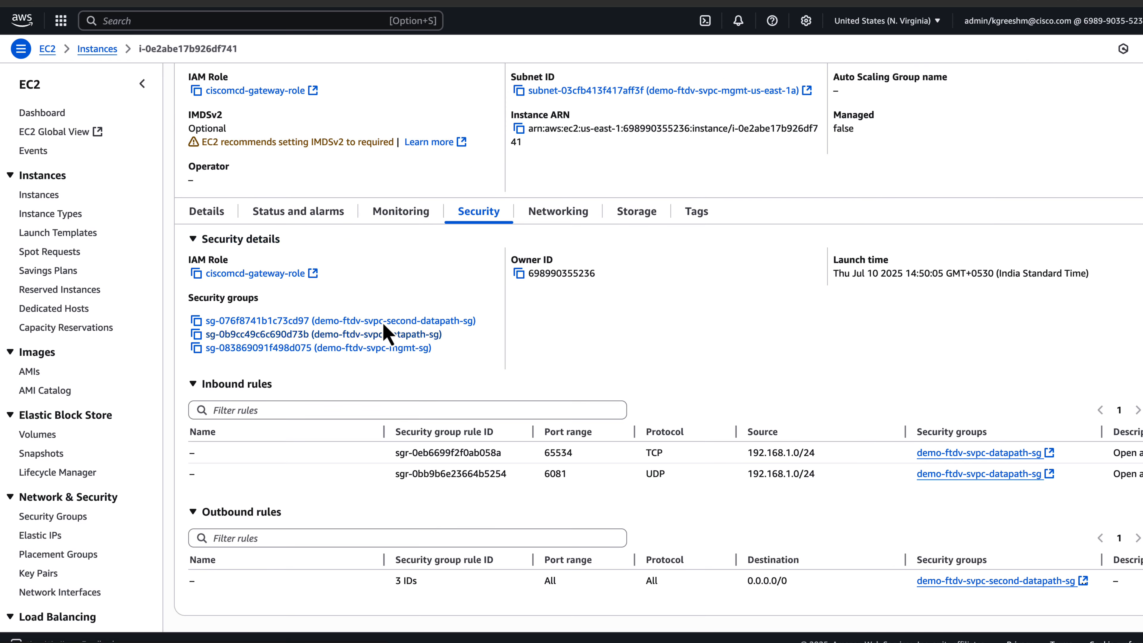
pyautogui.scroll(7, 355, 466)
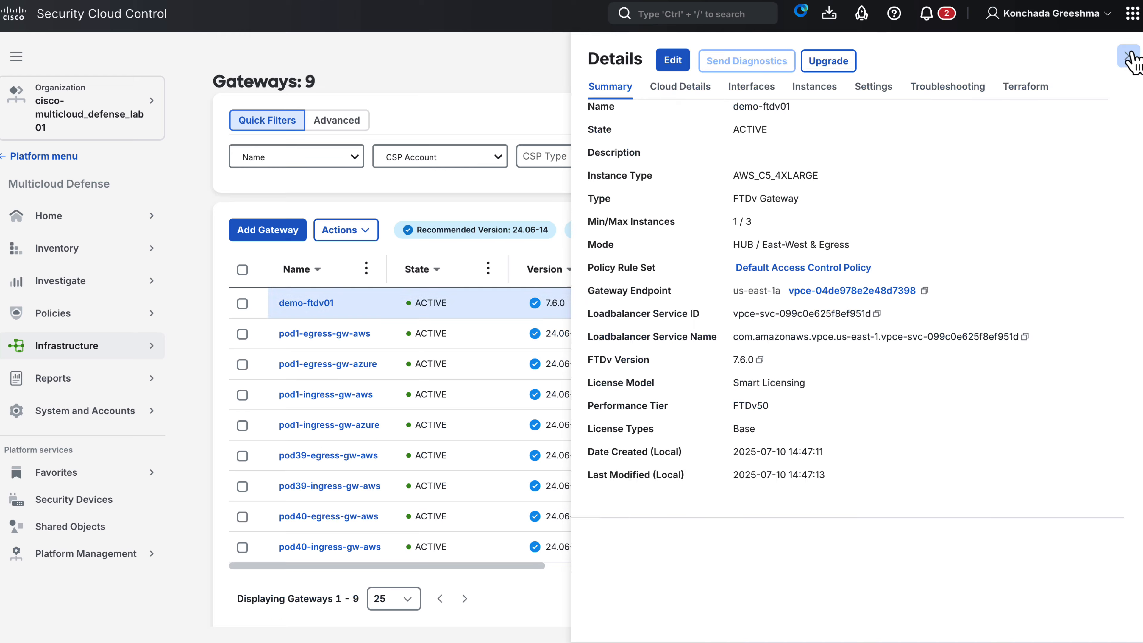
# Switch back to Security Cloud Control and check the state and summary details of the demo-ftdv01 gateway.
pyautogui.click(1123, 55)
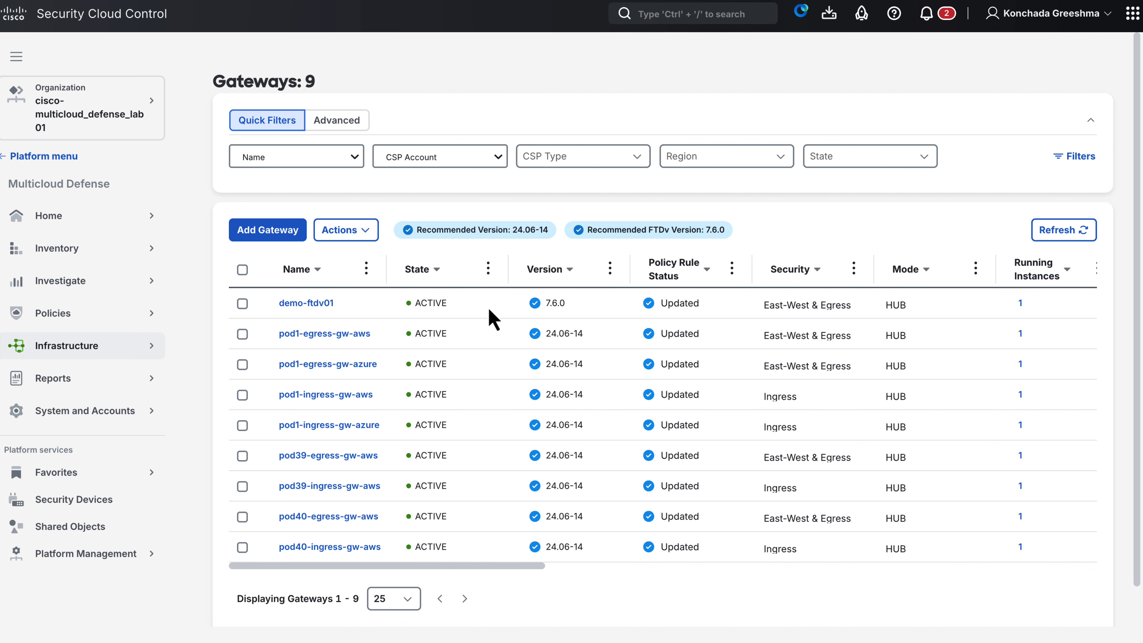
pyautogui.click(328, 305)
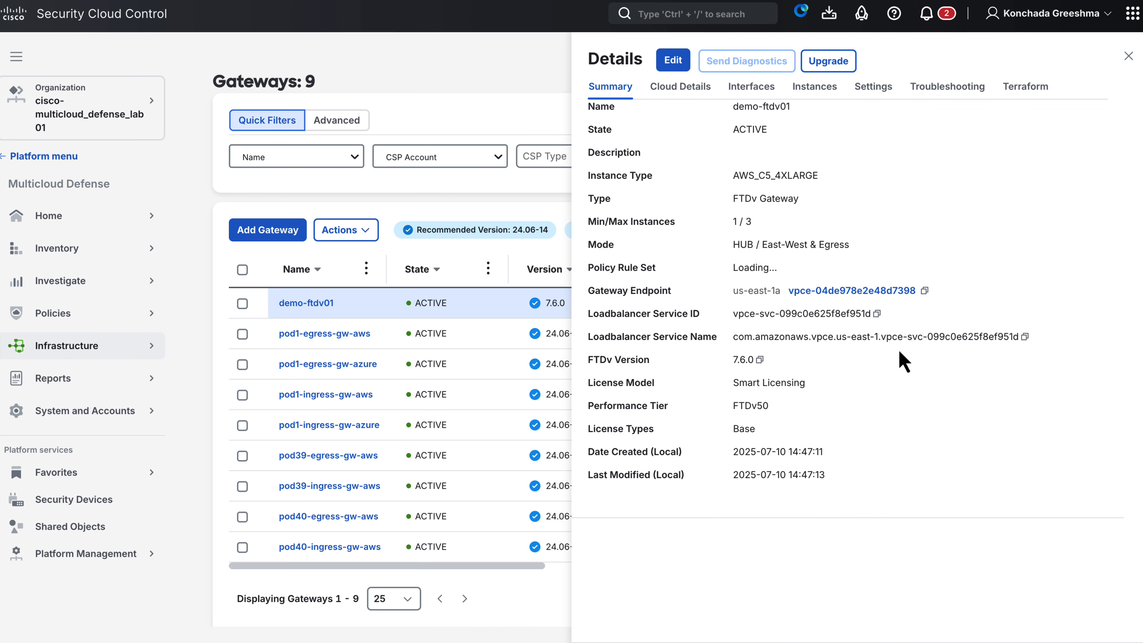
pyautogui.click(1129, 58)
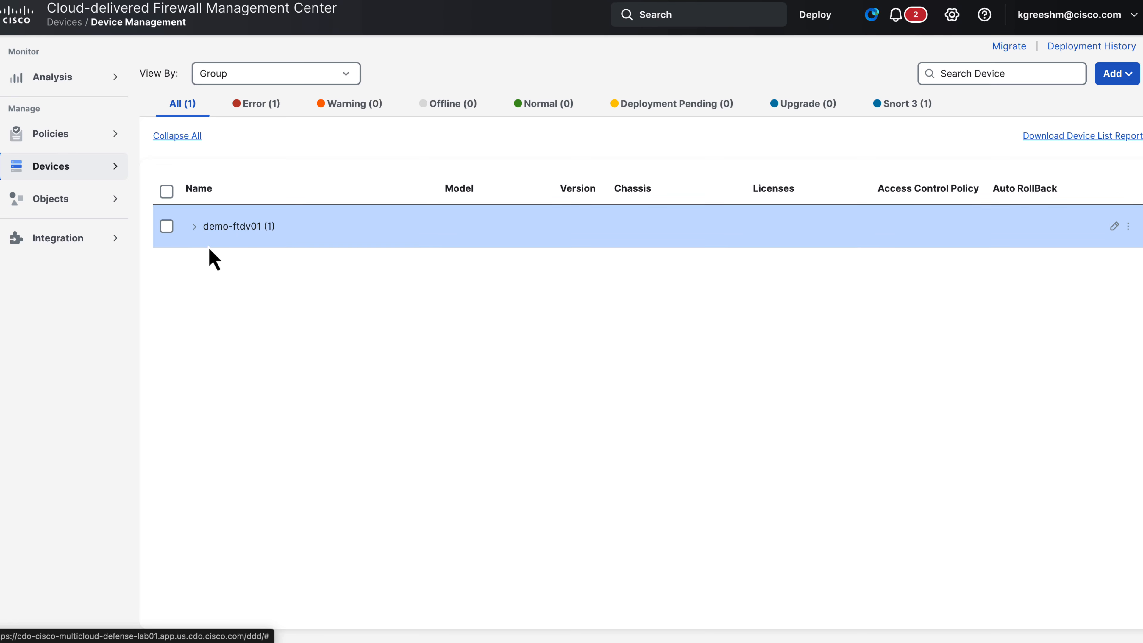
# In Cloud-delivered Firewall Management Center, expand the demo-ftdv01 device group and open the interfaces of ciscomcd-demo-ftdv01-cyyufebb.
pyautogui.click(197, 228)
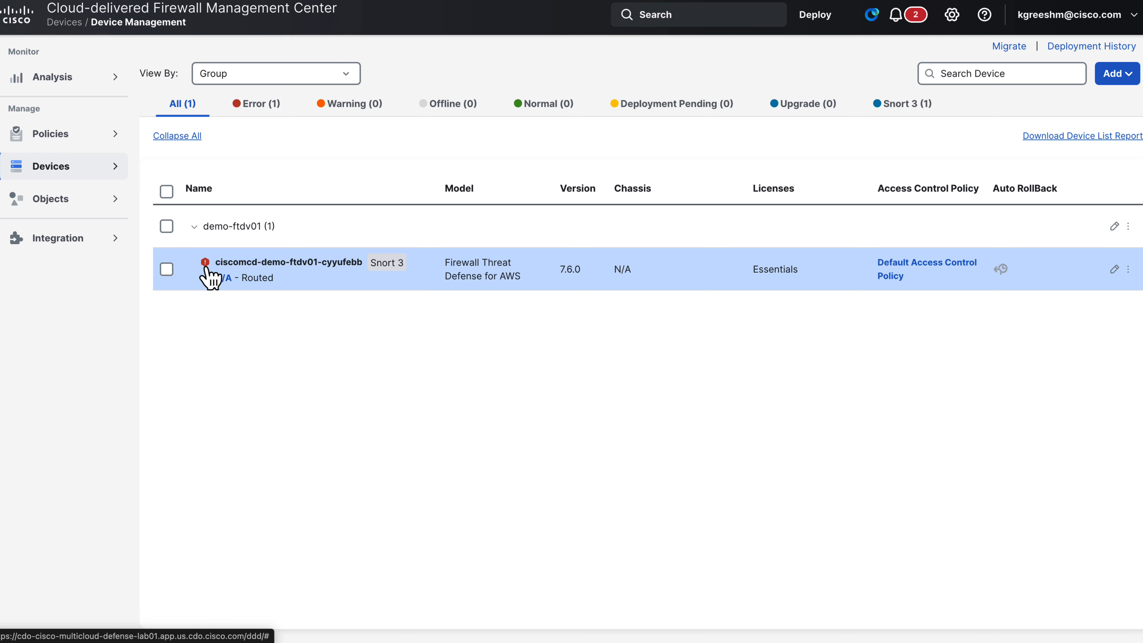
pyautogui.moveTo(208, 266)
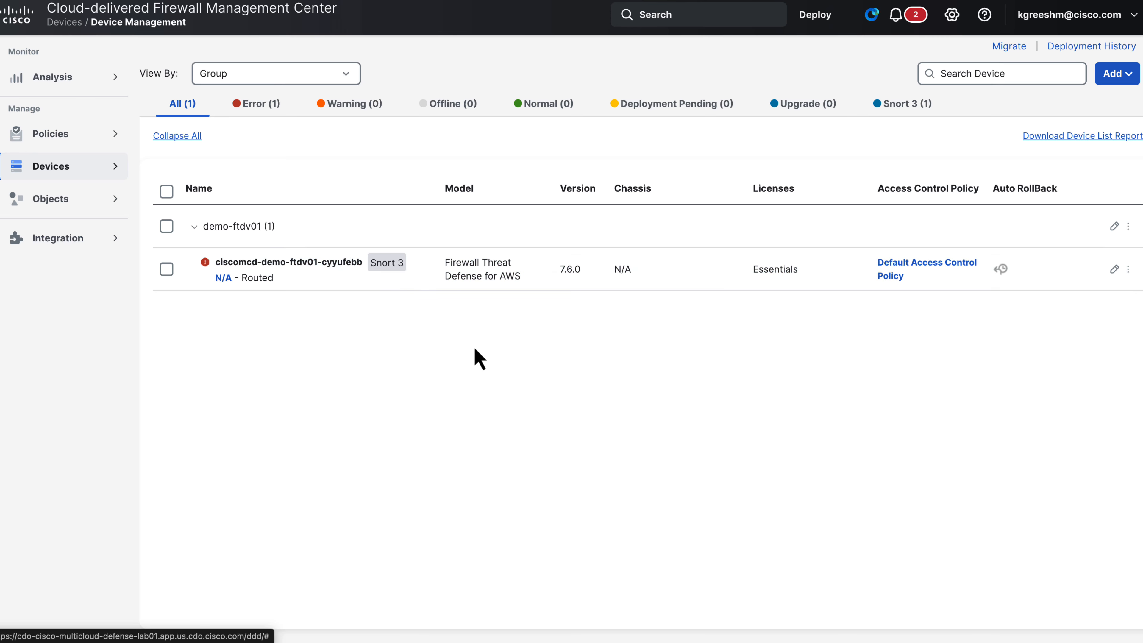
pyautogui.click(276, 264)
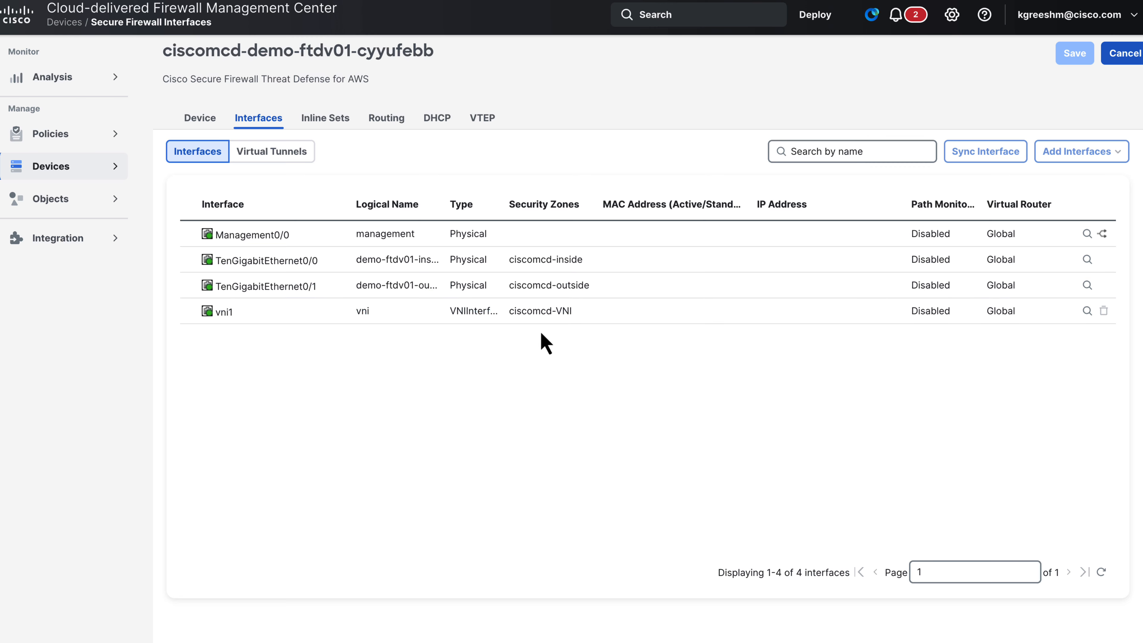
# Examine the firewall's device summary, including its license, system, health, management and applied policies.
pyautogui.click(200, 120)
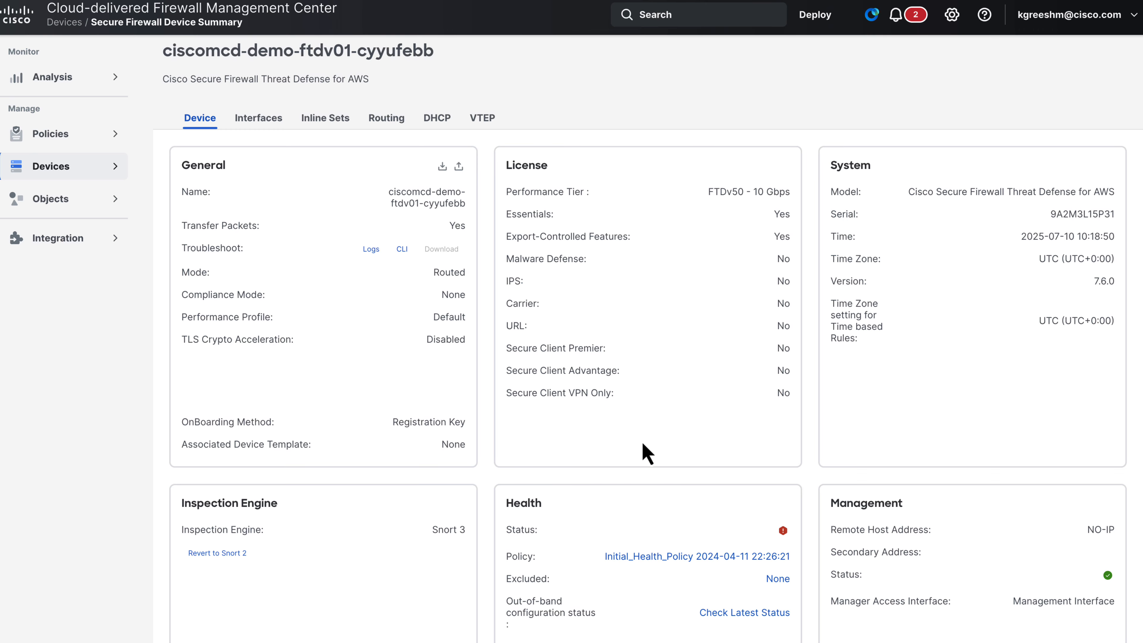
pyautogui.scroll(-5, 648, 452)
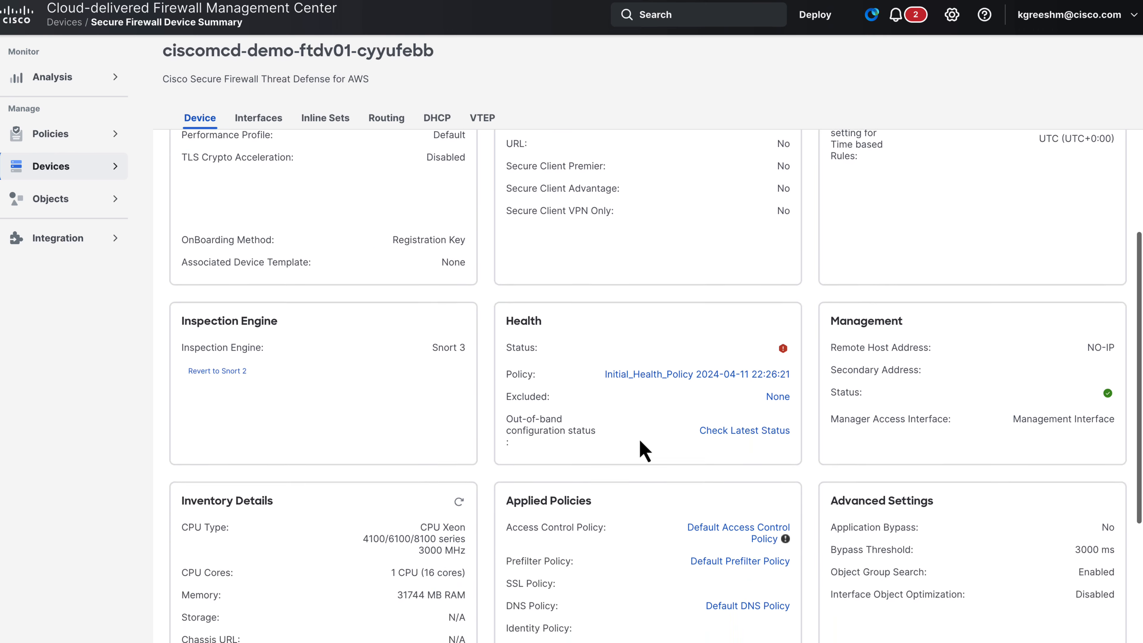
pyautogui.scroll(-1, 641, 441)
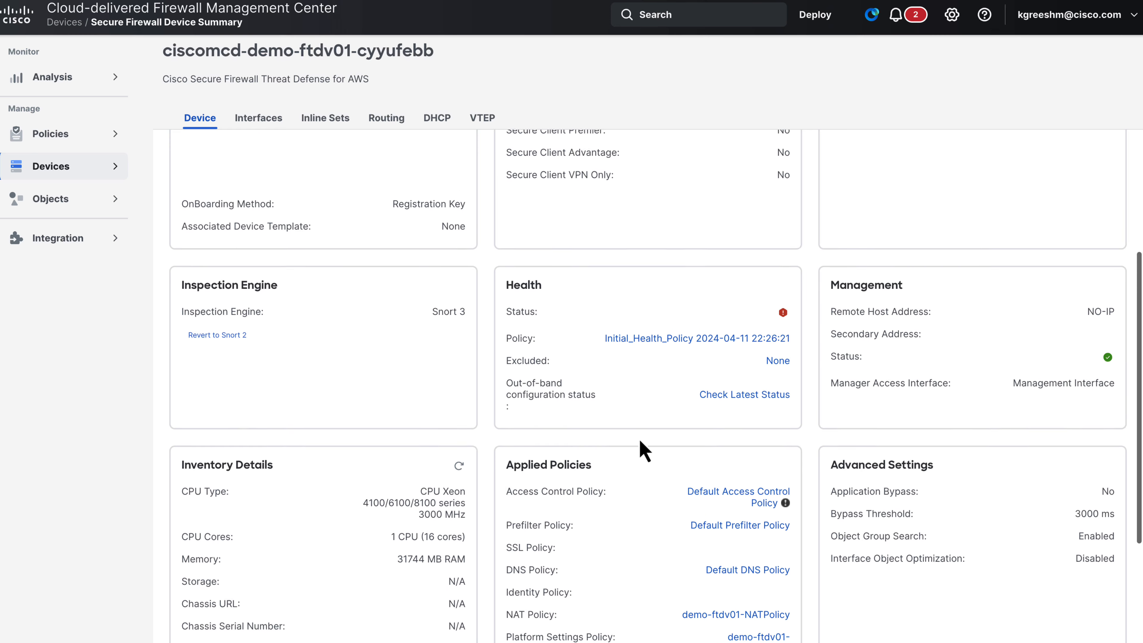
pyautogui.scroll(5, 639, 439)
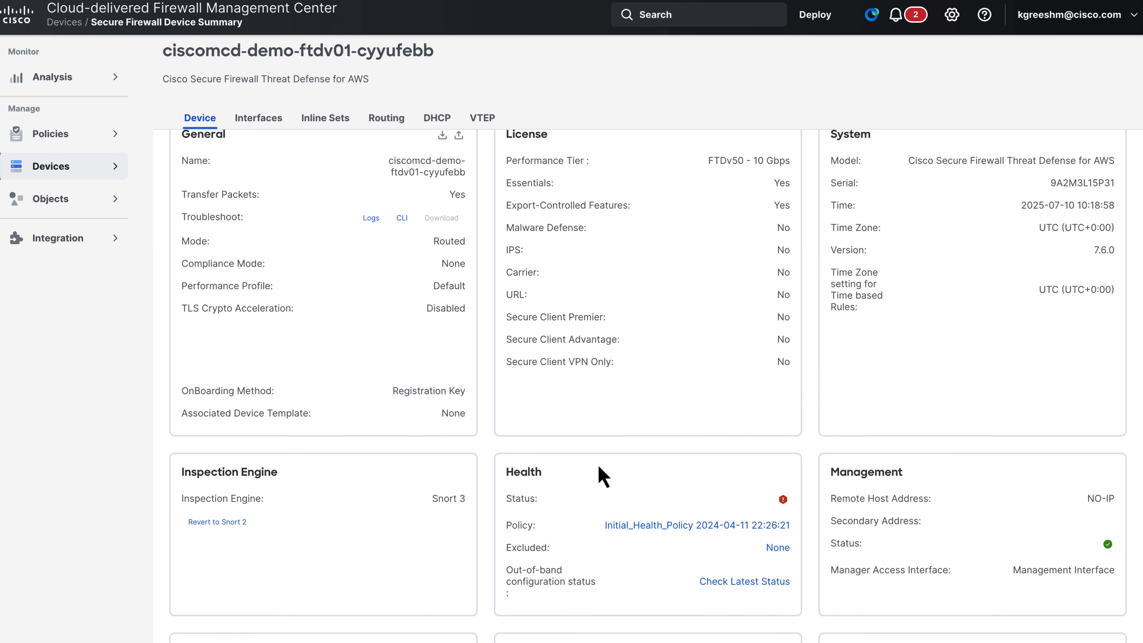
pyautogui.scroll(1, 599, 468)
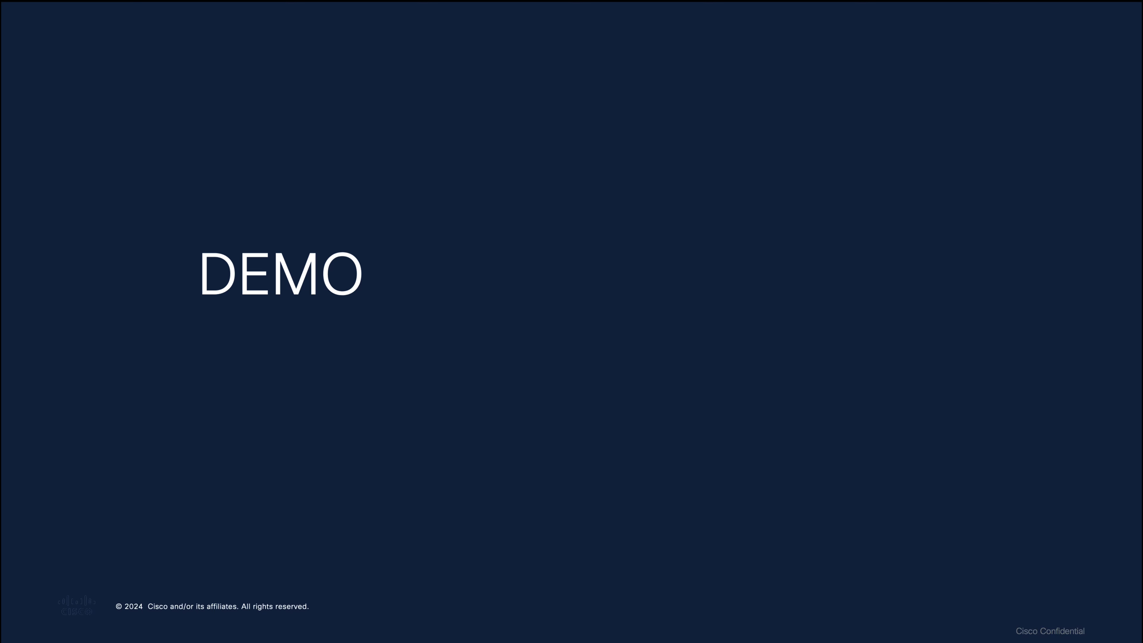
pyautogui.press('Right')
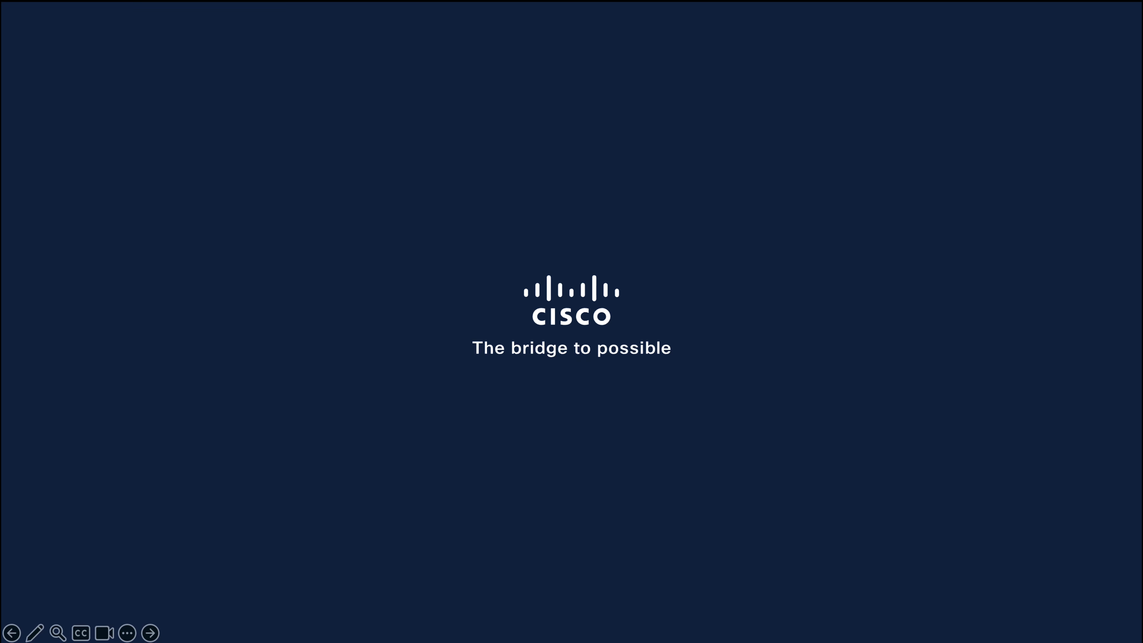